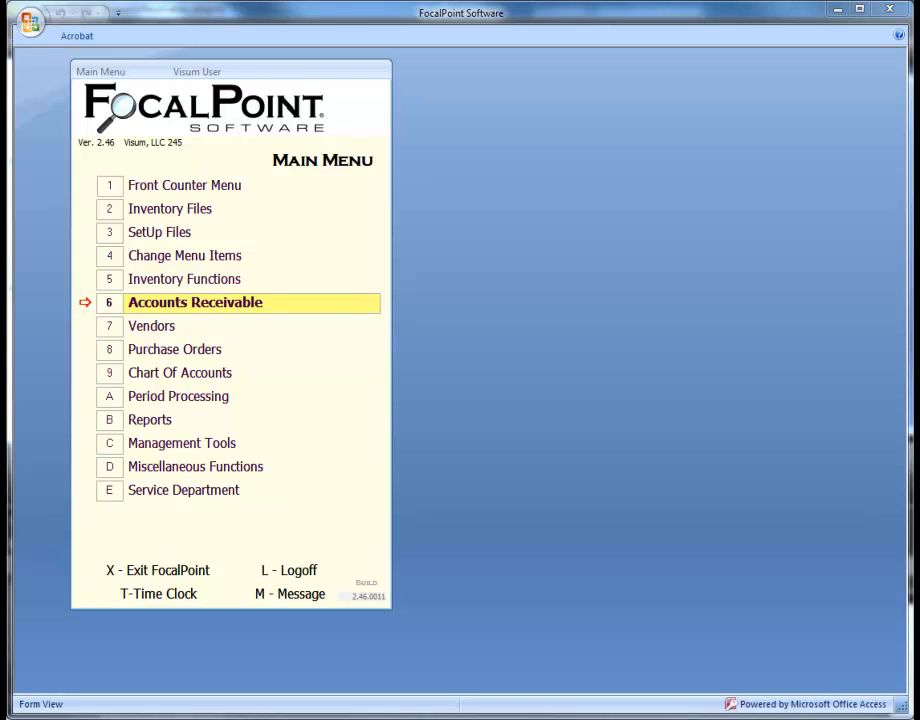
Review the payment batch list and the adjustments menu in Accounts Receivable, and return to the receivables options.
left_click(181, 303)
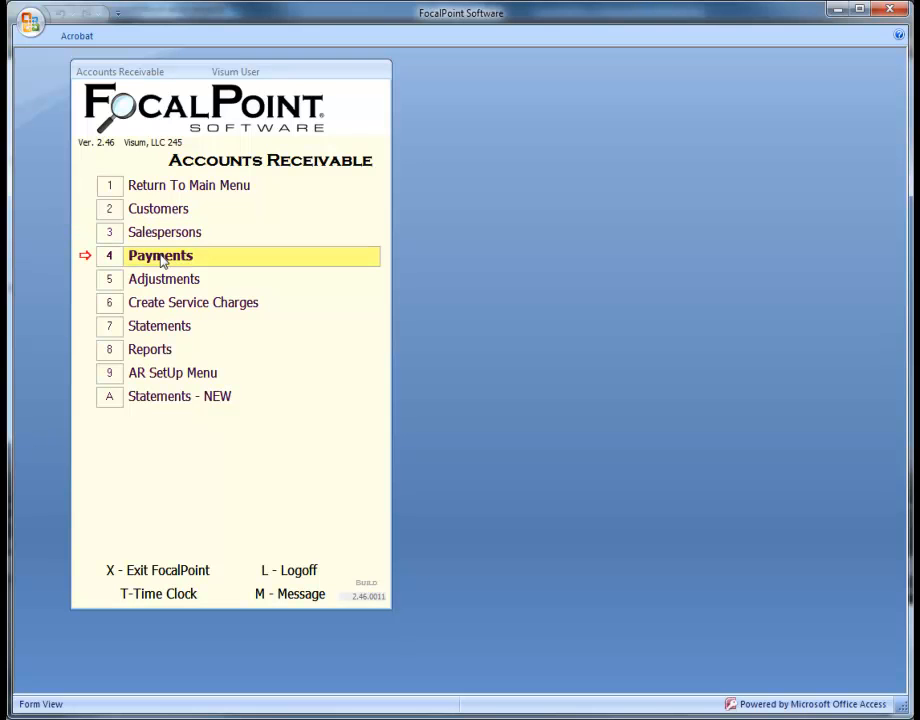
left_click(162, 258)
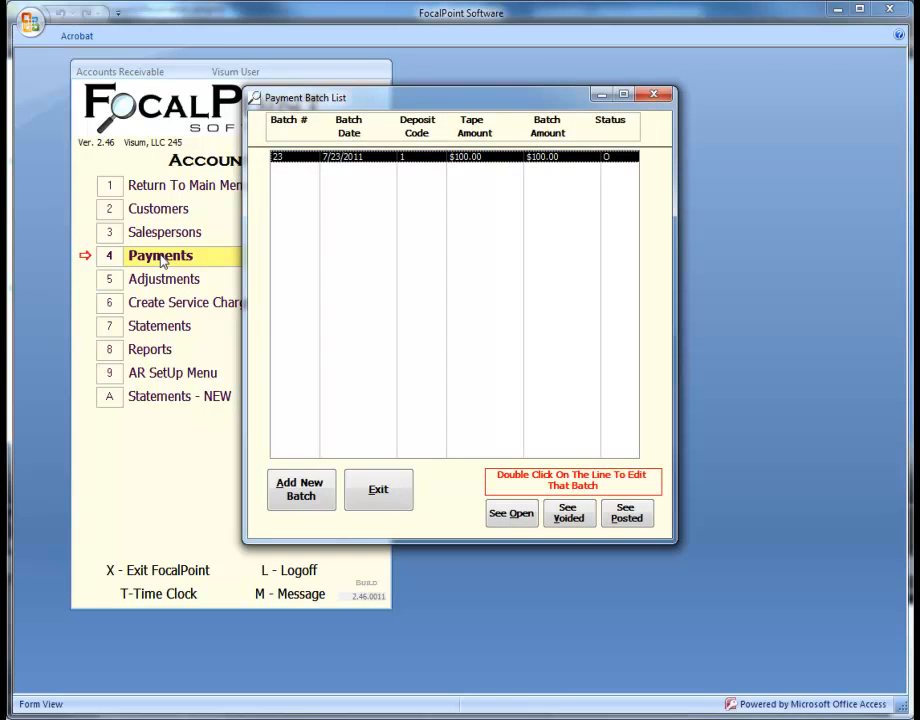
left_click(377, 492)
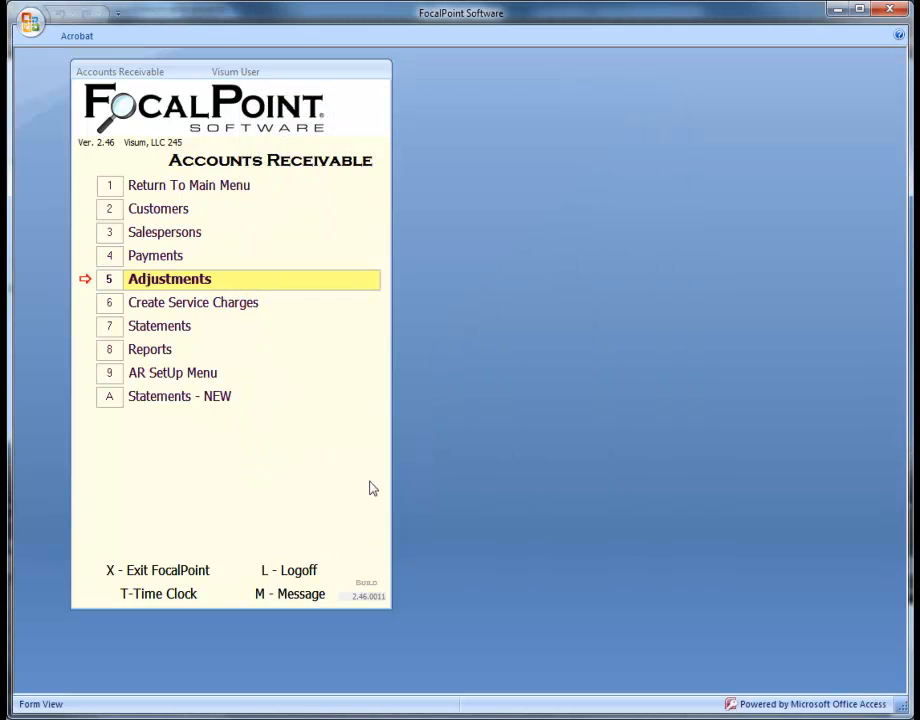
left_click(172, 282)
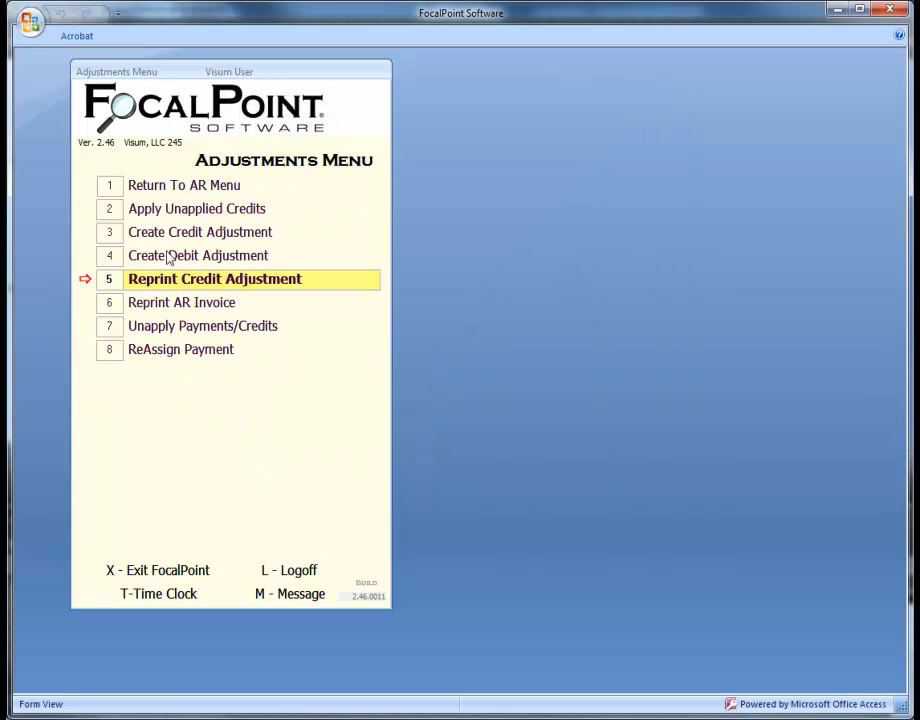
left_click(179, 185)
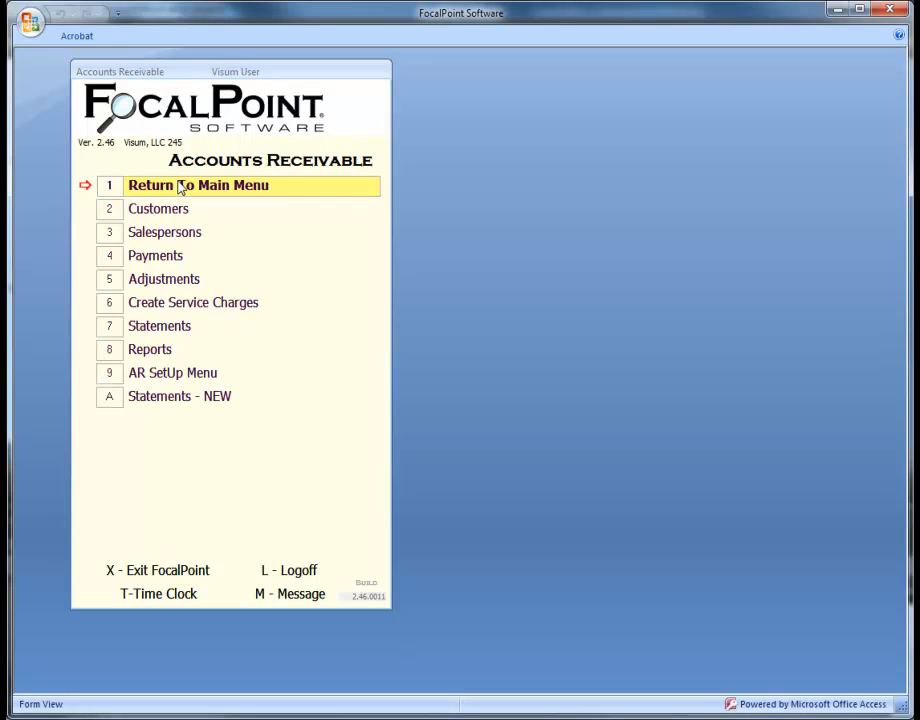
View the service charge creation screen and the new statement selection screen, and exit each one.
left_click(181, 304)
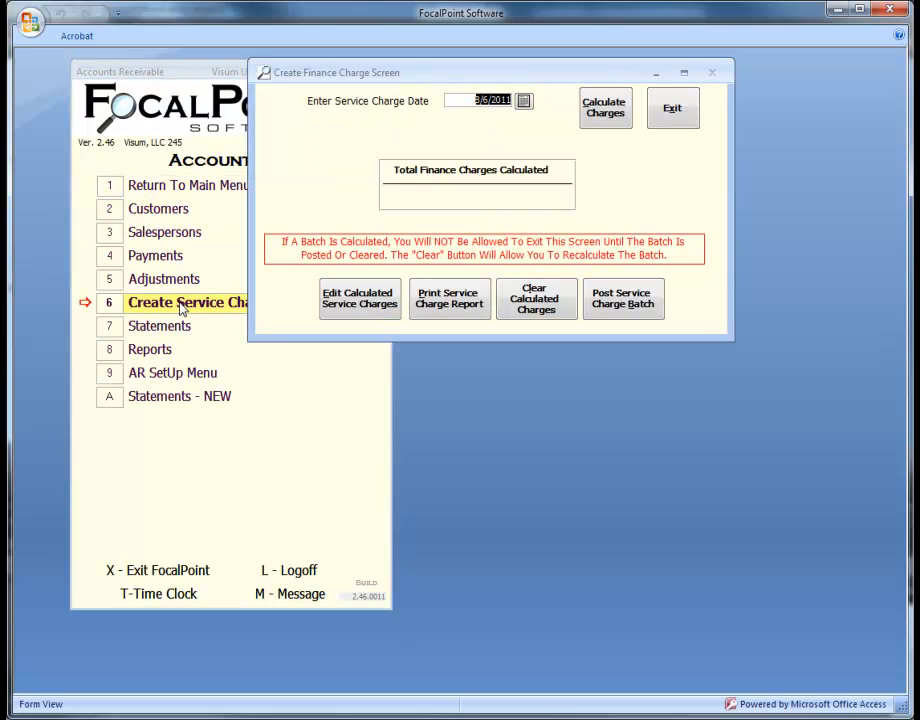
left_click(677, 110)
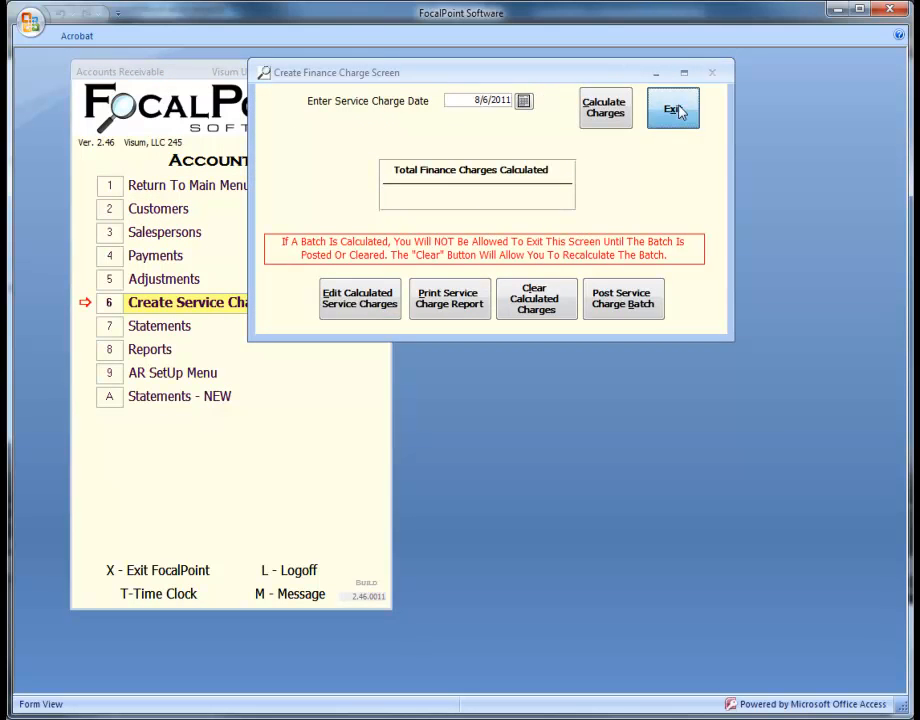
left_click(160, 398)
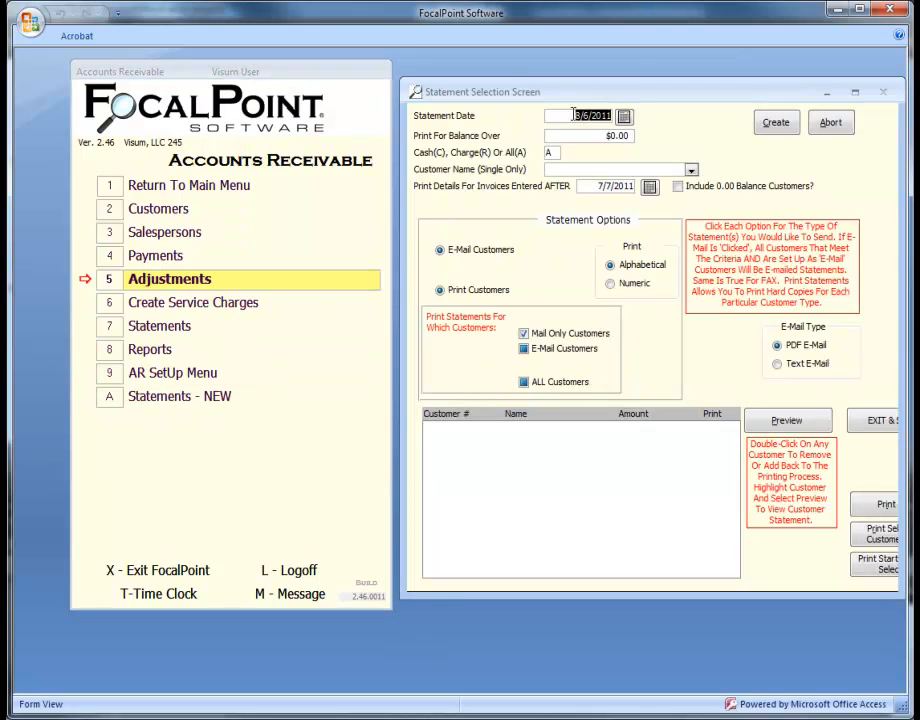
left_click_drag(582, 95, 529, 97)
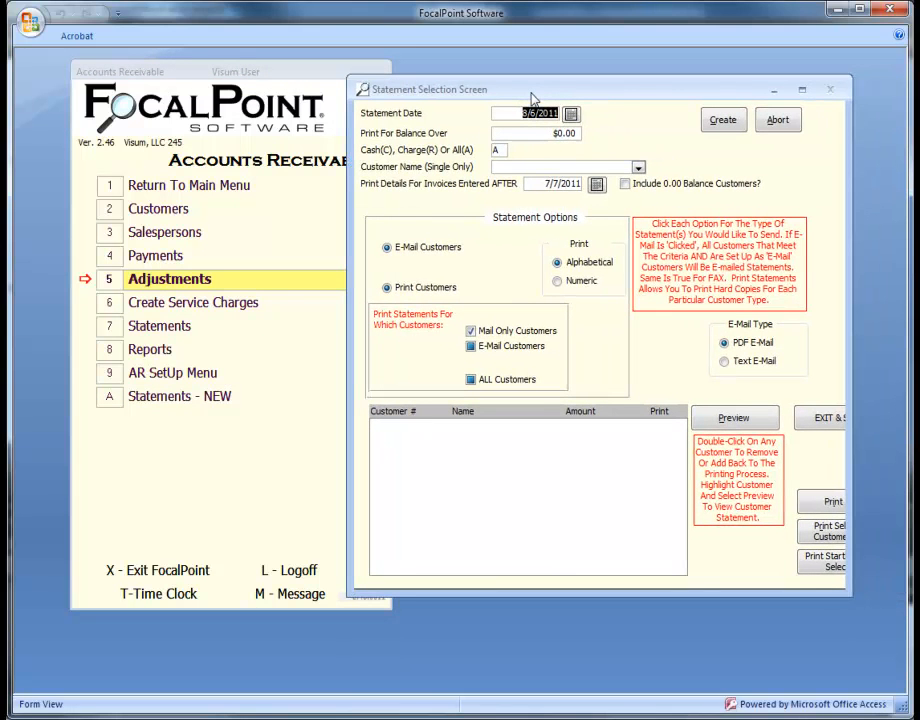
left_click(785, 126)
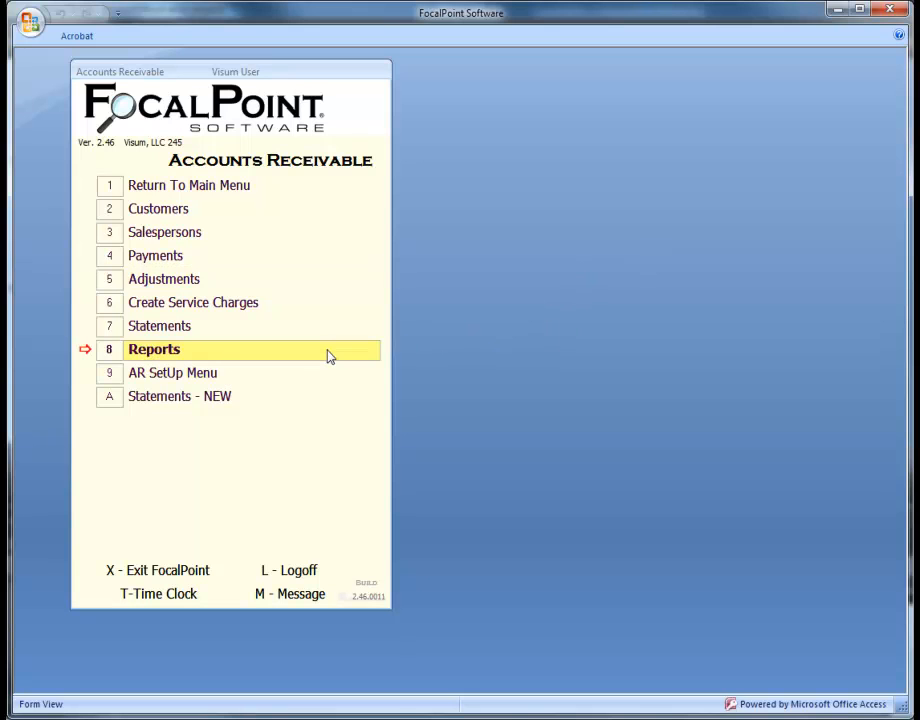
Look over the terms codes and the customer merge screen in the receivables setup, and return to Accounts Receivable.
left_click(212, 383)
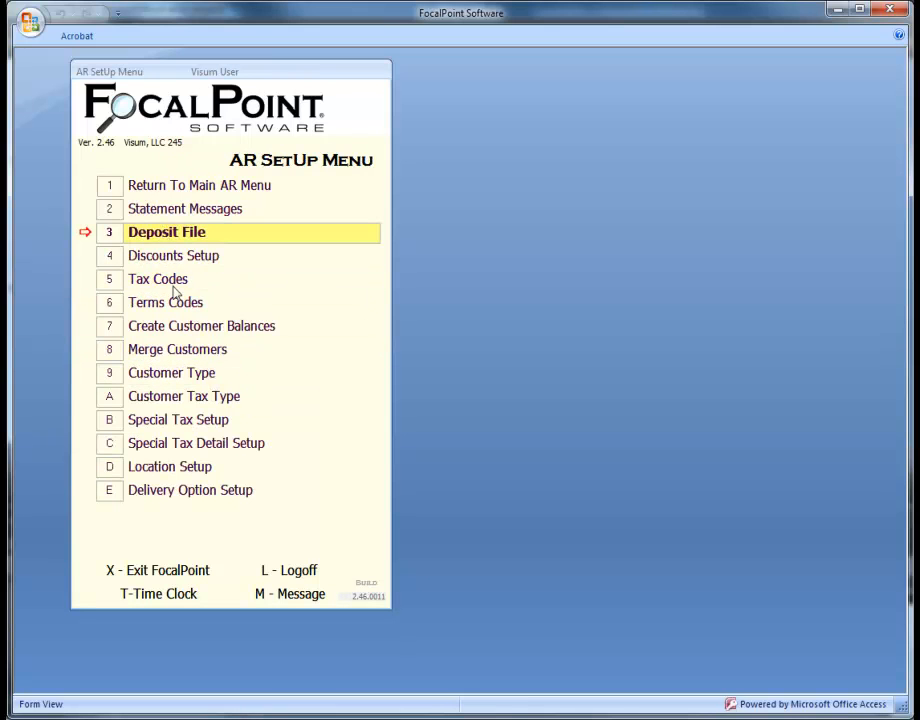
left_click(176, 310)
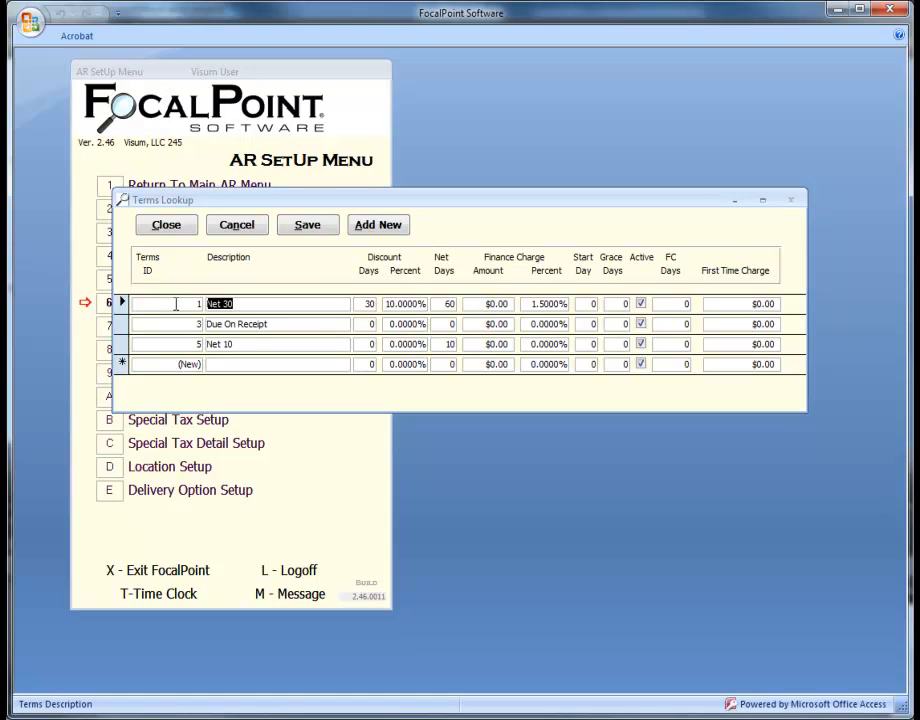
left_click(167, 225)
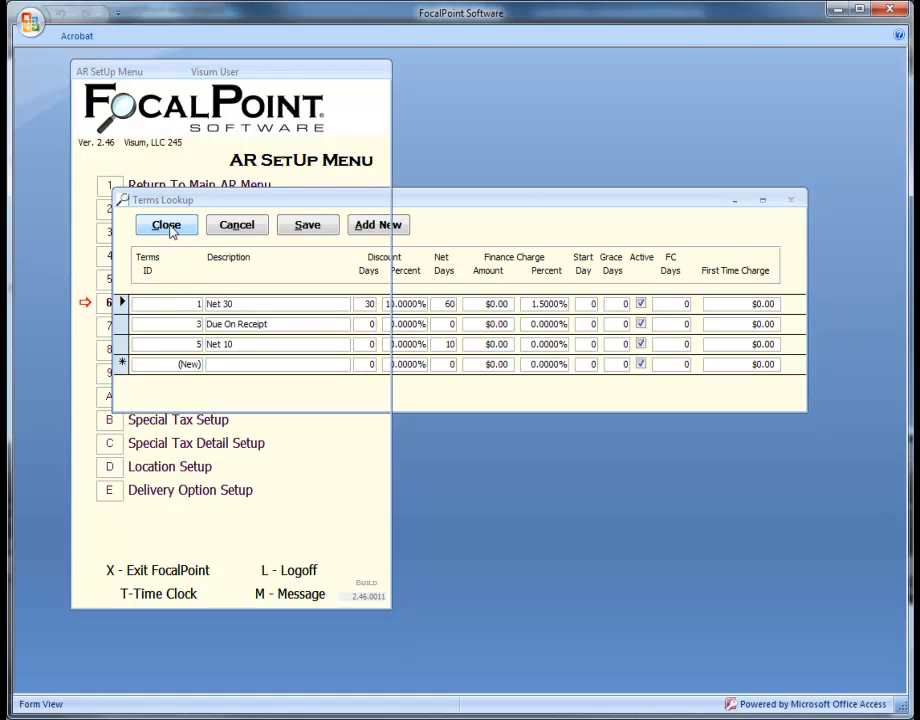
left_click(187, 352)
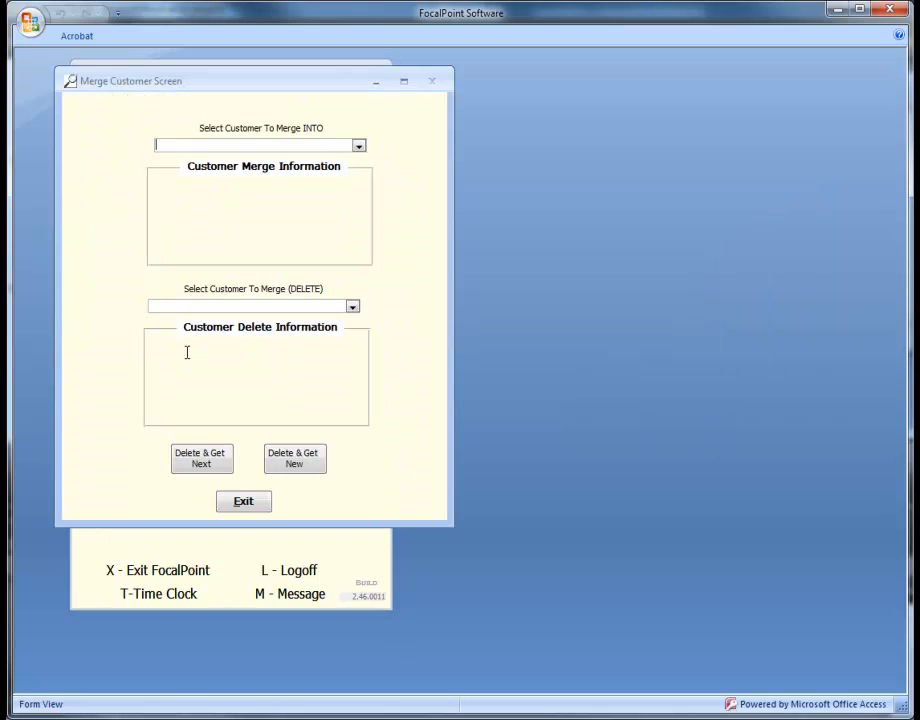
left_click(240, 499)
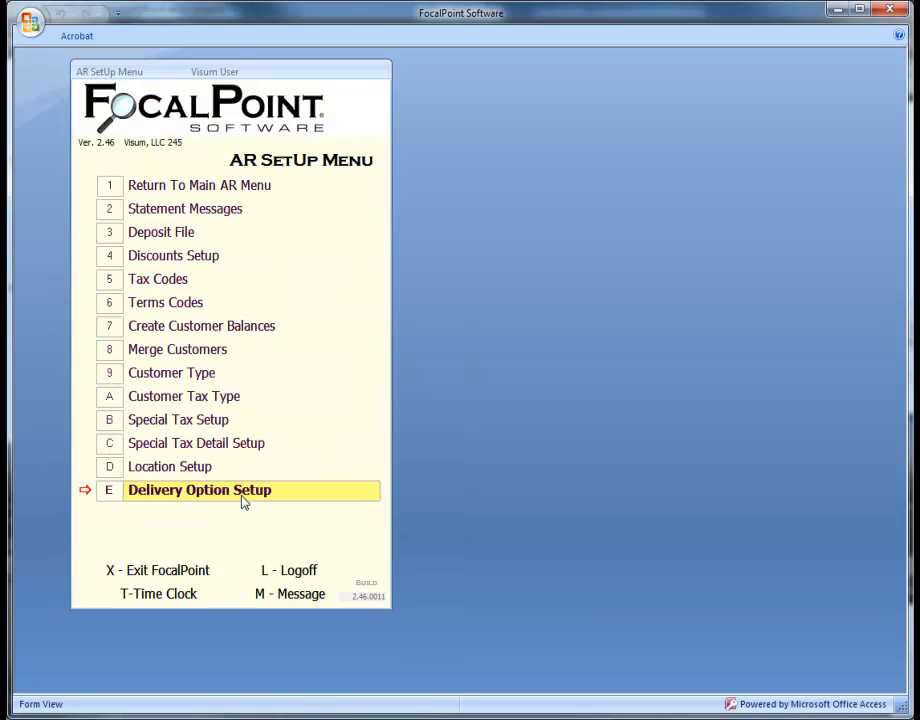
left_click(185, 191)
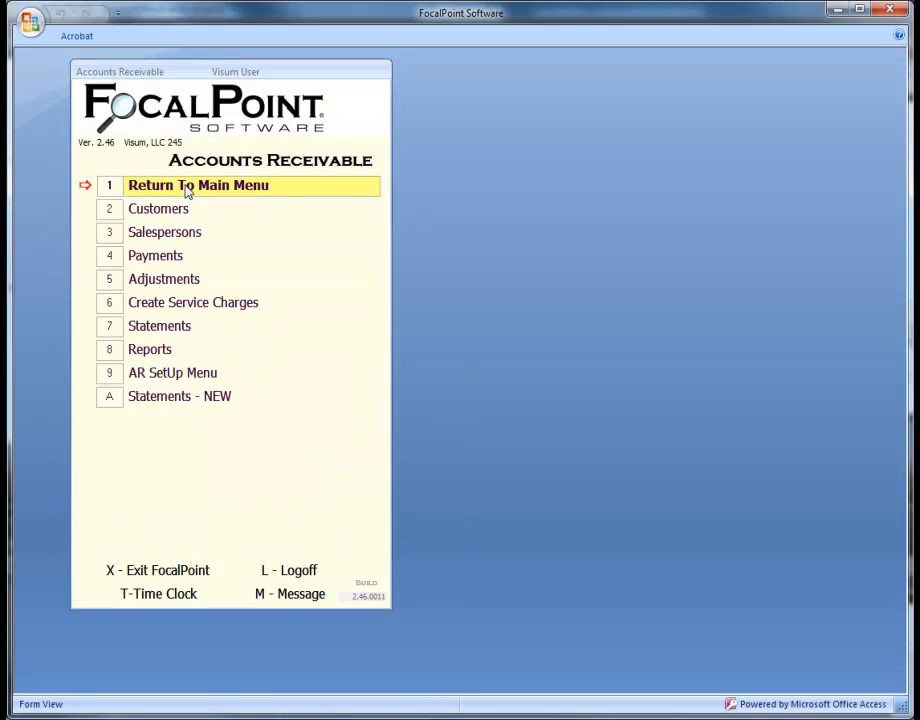
List all active customers and open the John Deere customer record.
left_click(185, 213)
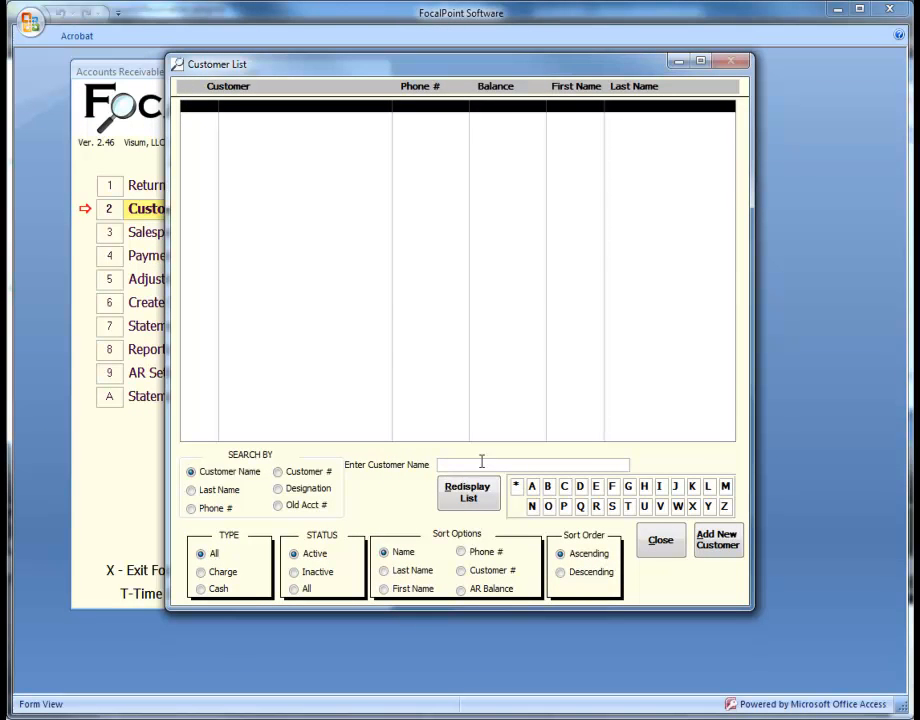
left_click(516, 485)
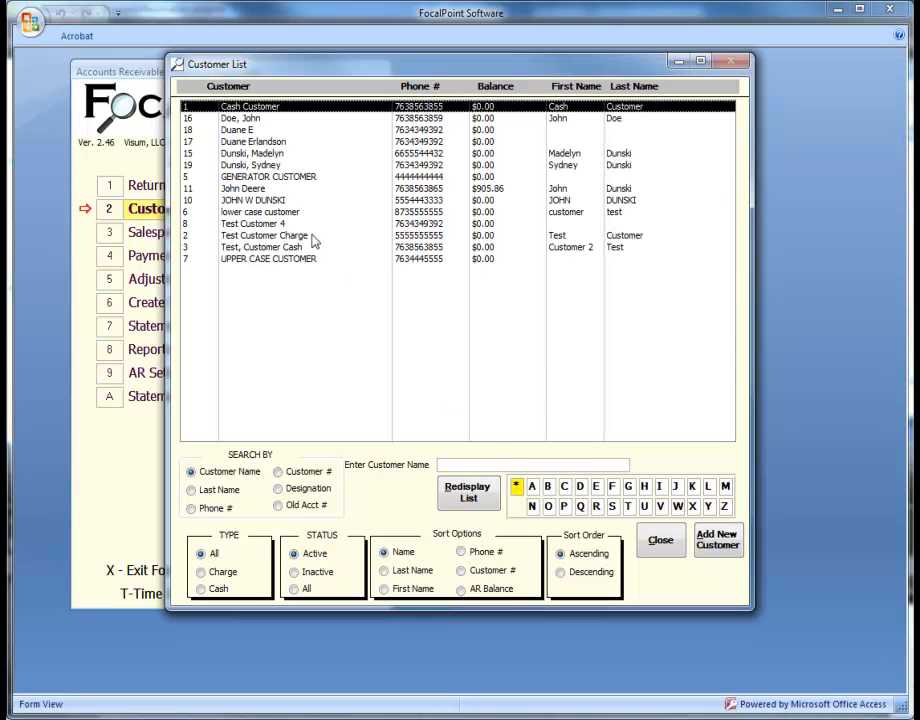
double_click(250, 188)
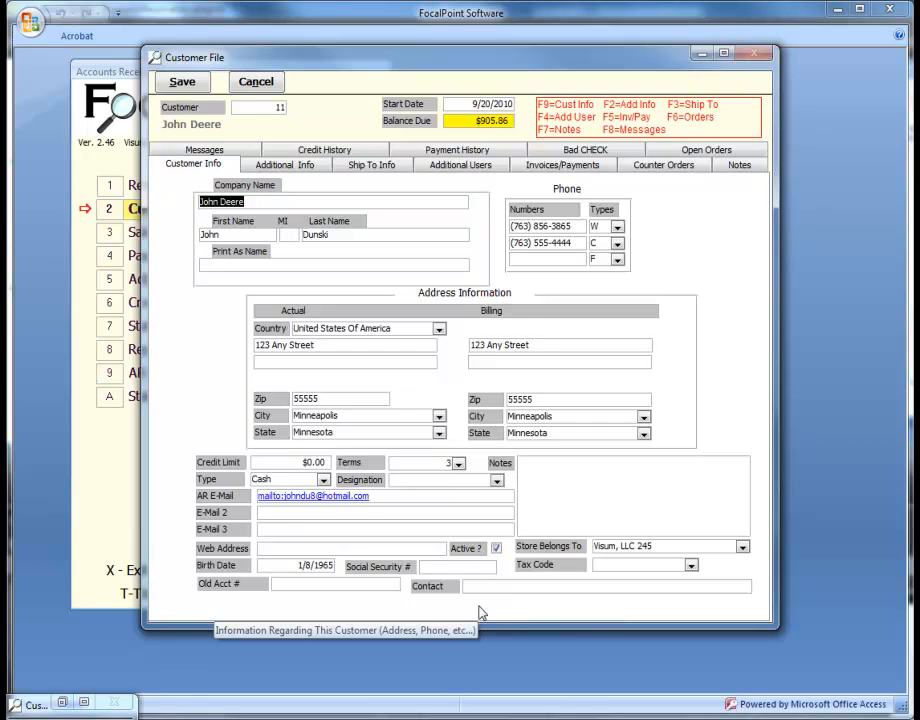
Check the available designation and customer type choices in the customer's main information.
left_click(499, 482)
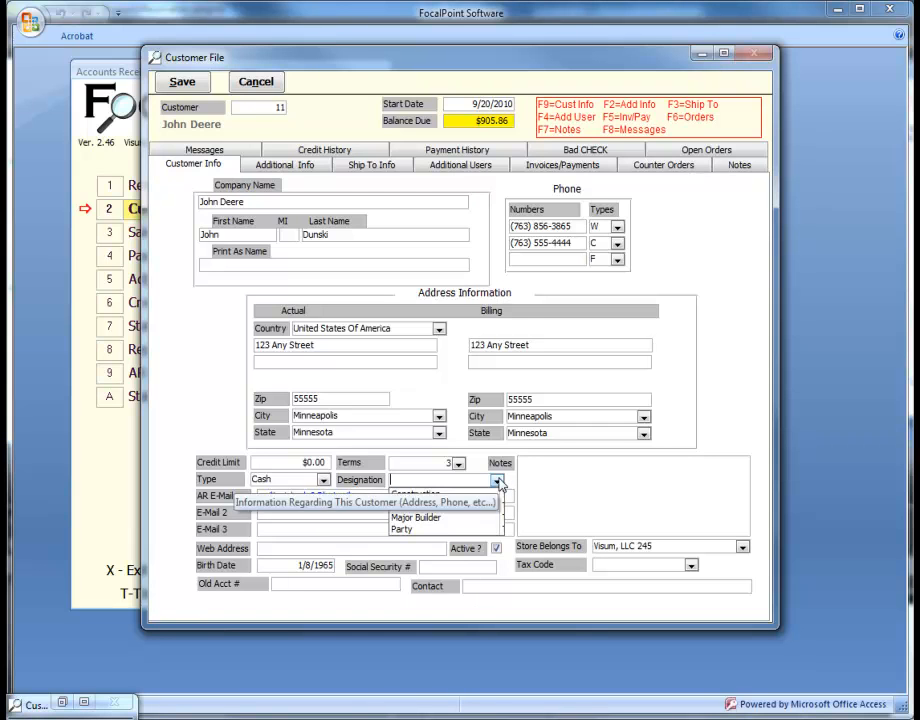
left_click(499, 482)
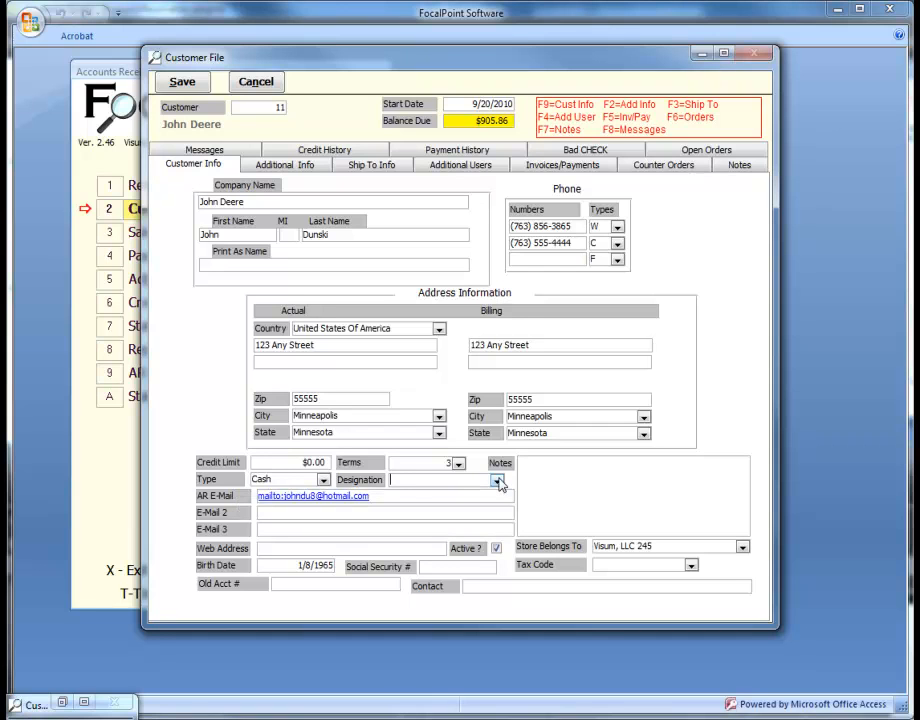
left_click(323, 481)
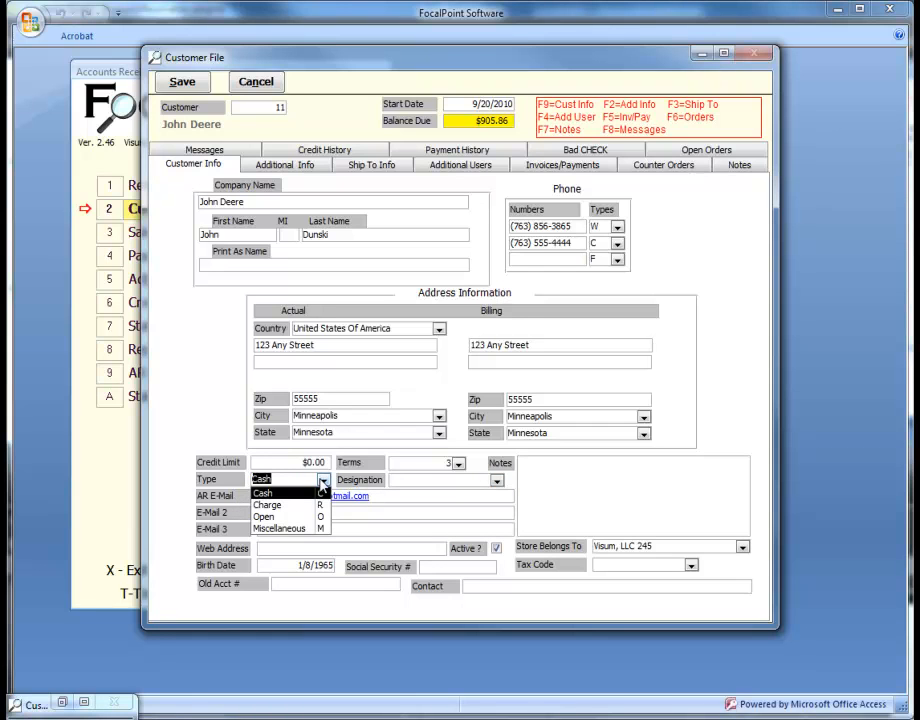
left_click(323, 486)
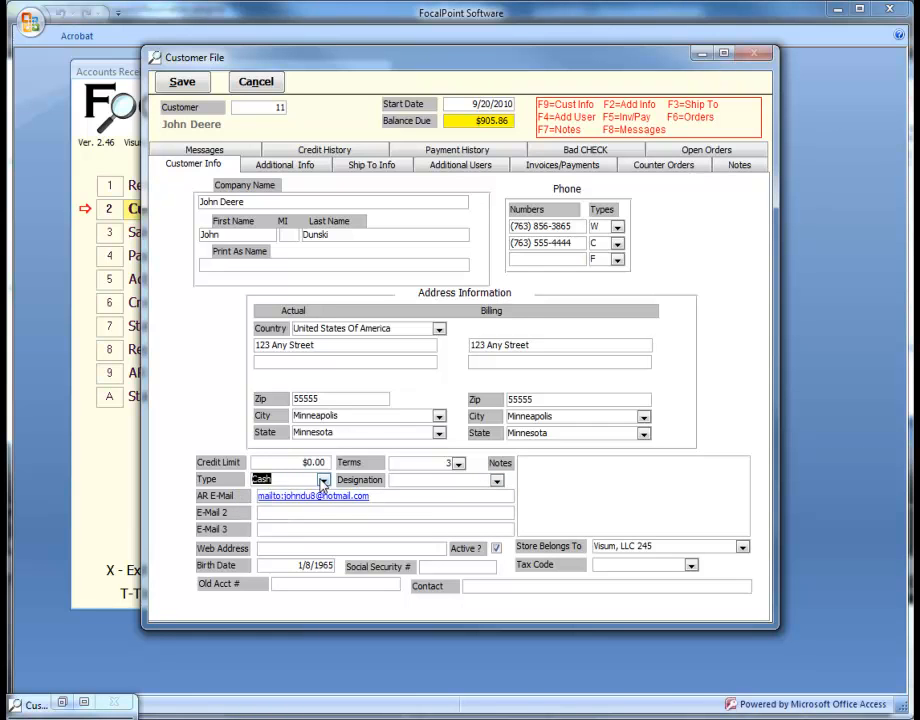
Examine the driver's license state choices and the rental and merchandise percentages in the customer's additional information.
left_click(284, 166)
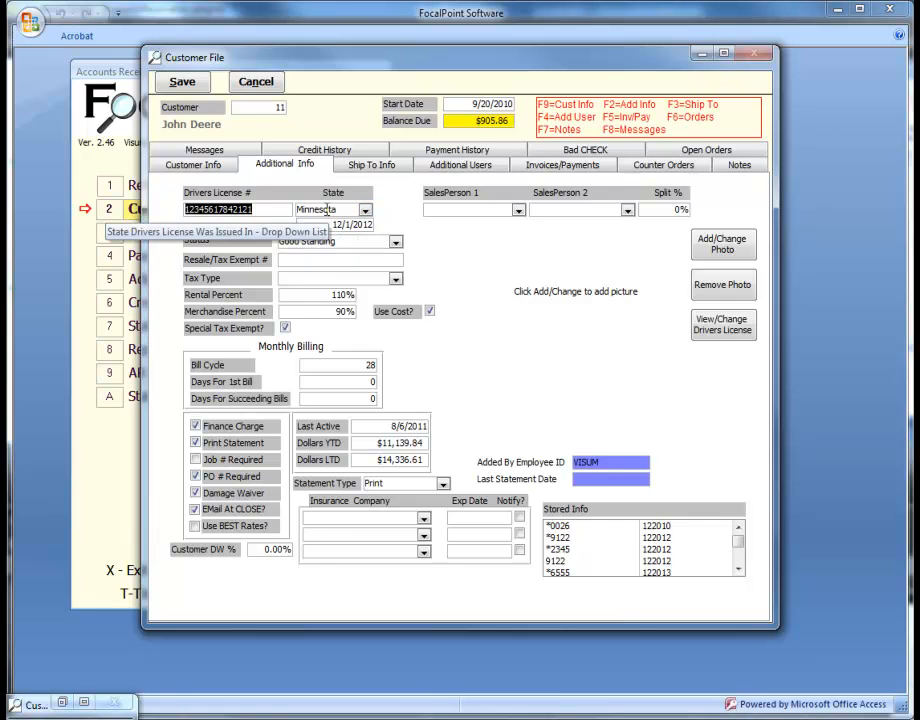
left_click(366, 210)
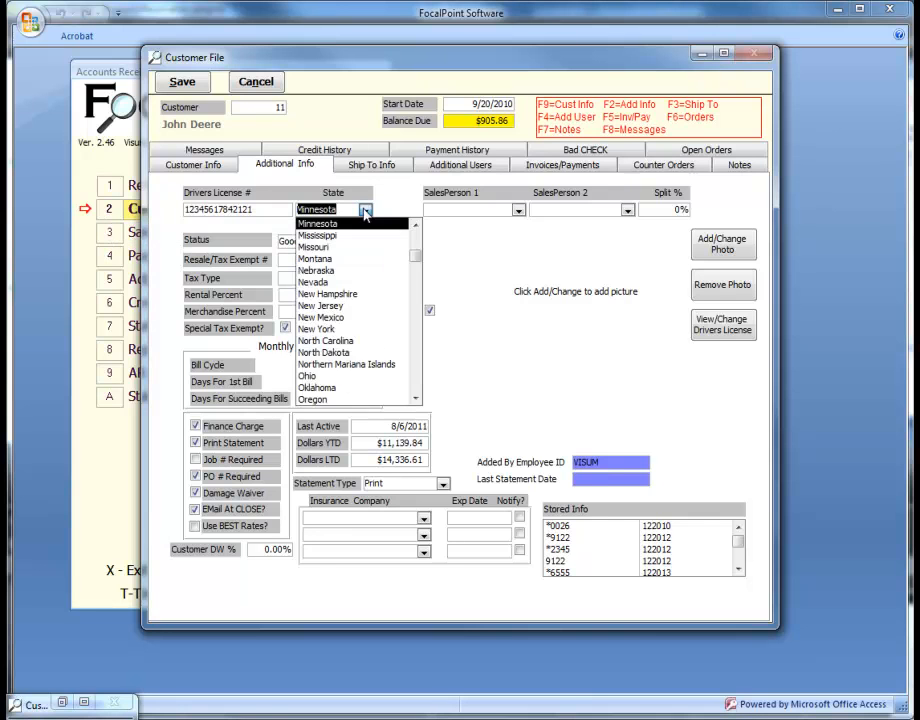
left_click(366, 211)
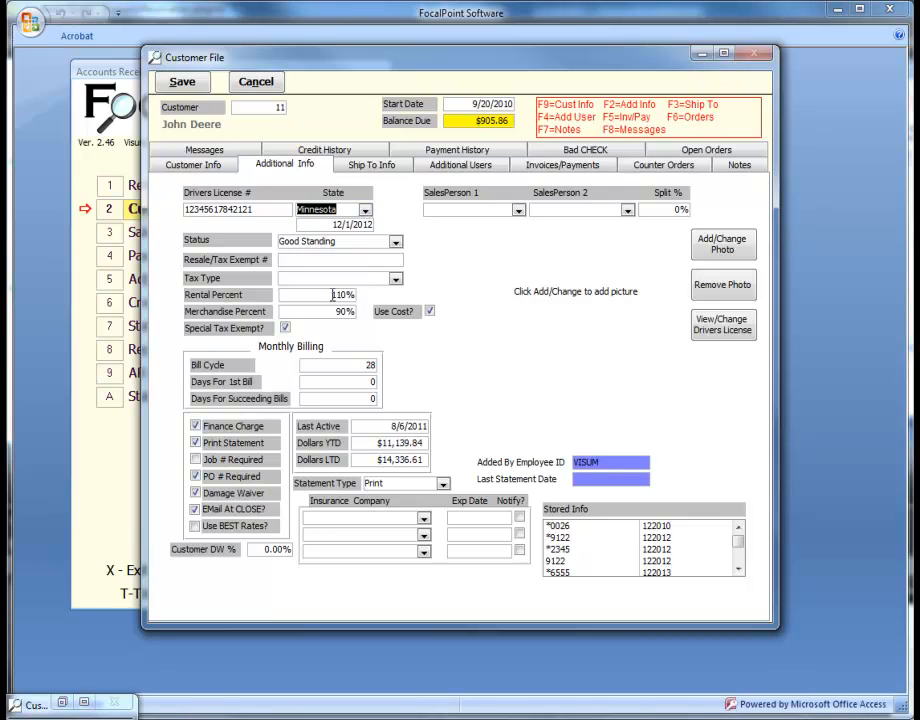
left_click(362, 296)
left_click_drag(335, 312, 364, 312)
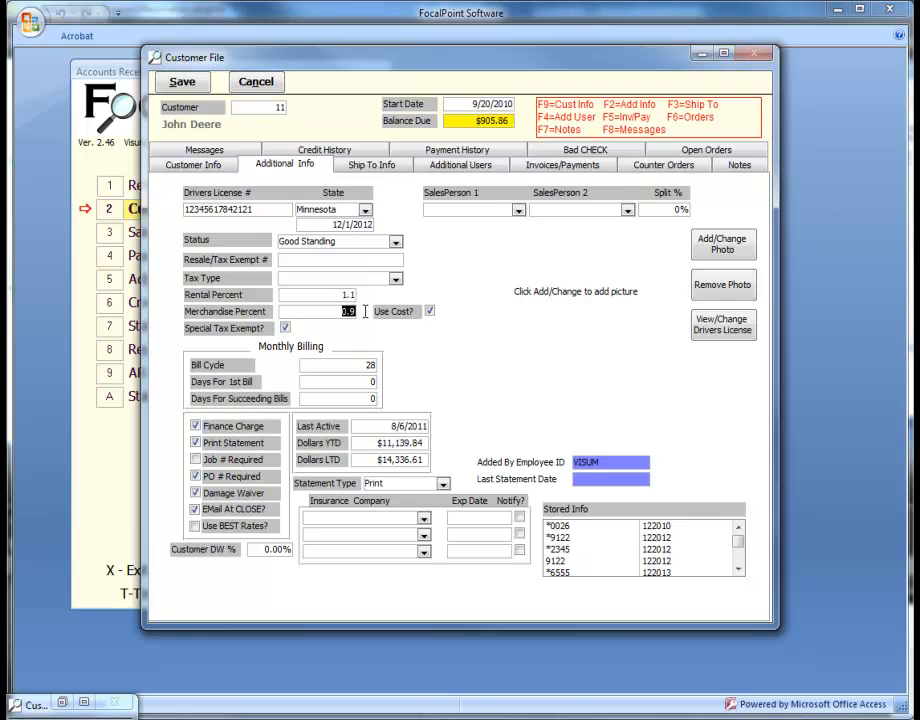
Examine the customer's monthly bill cycle, statement type choices and insurance company entry.
left_click(356, 366)
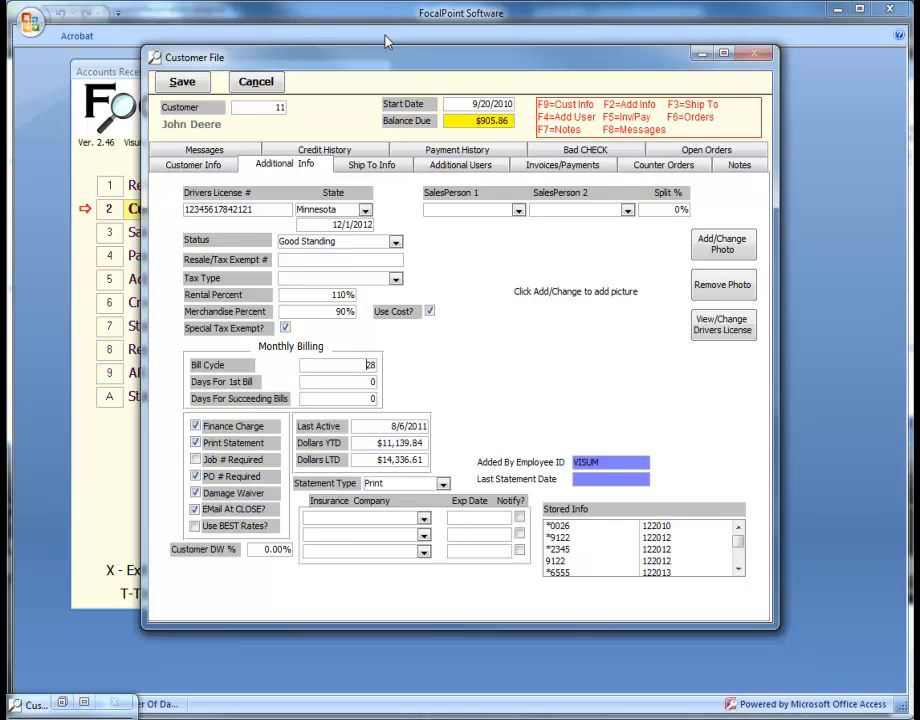
left_click(443, 484)
left_click(443, 484)
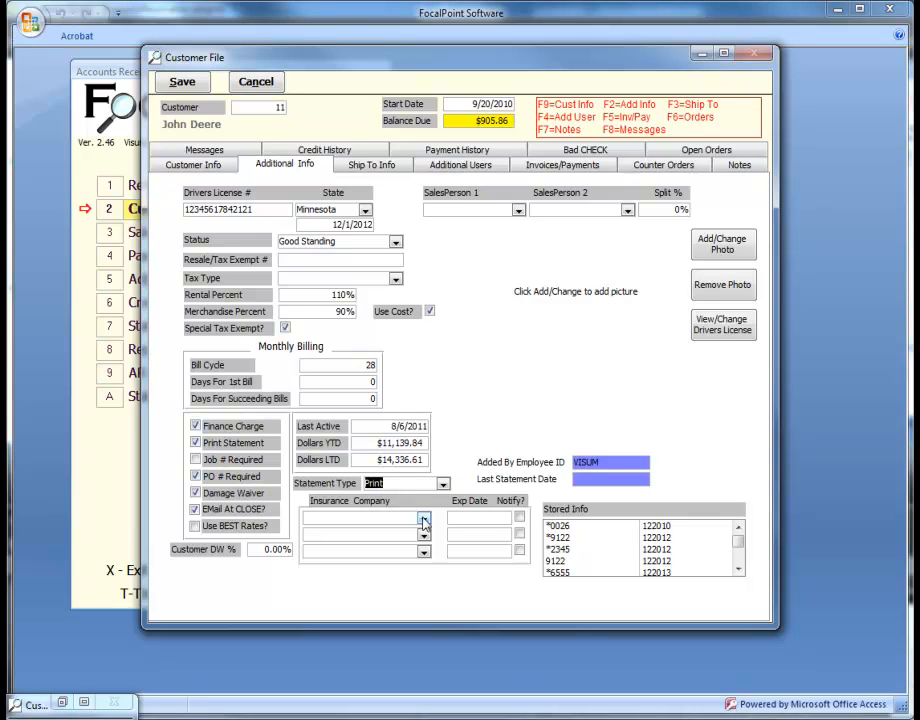
left_click(411, 519)
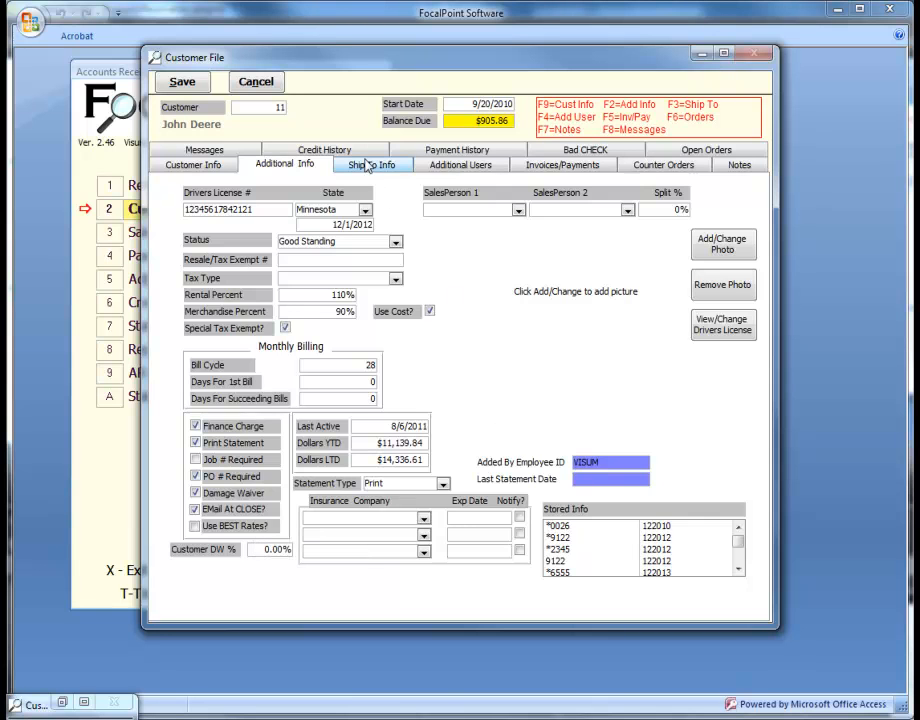
View the details of the "Ship to sample" entry in the customer's ship-to list, and close it without changes.
left_click(366, 167)
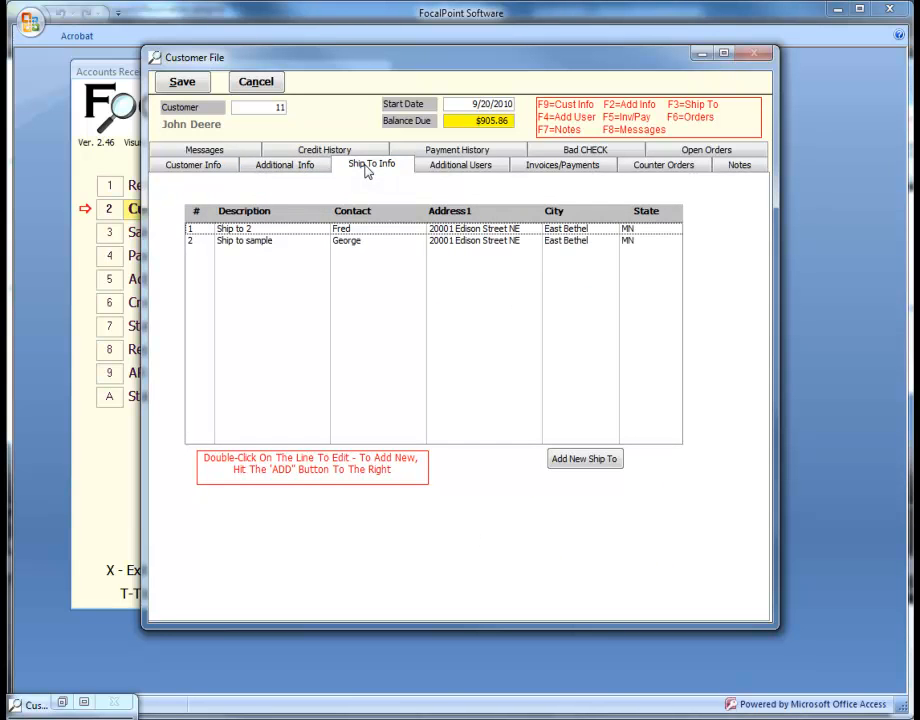
double_click(257, 247)
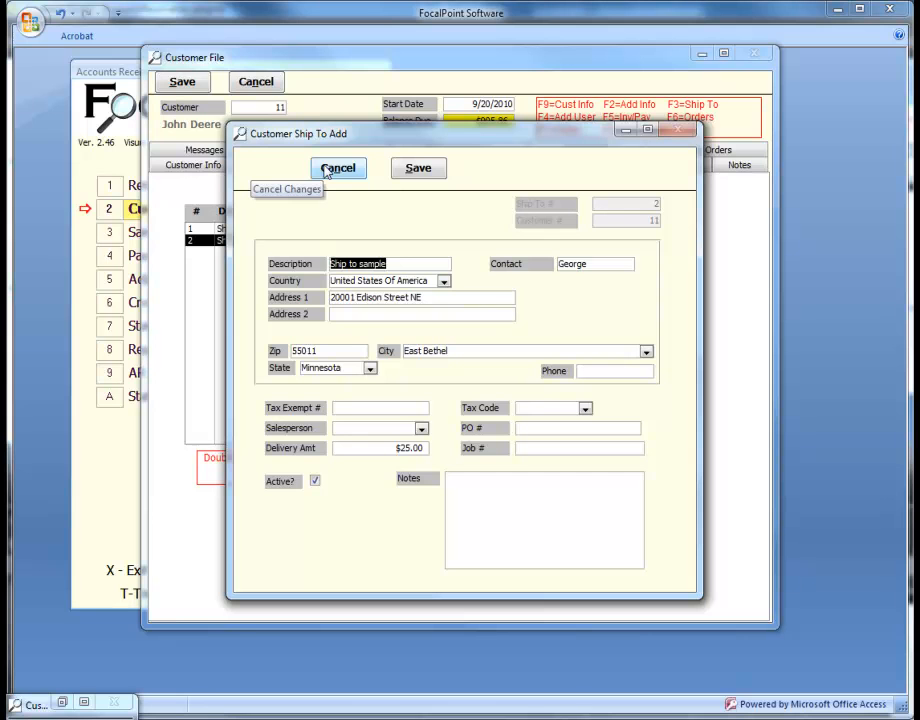
left_click(325, 172)
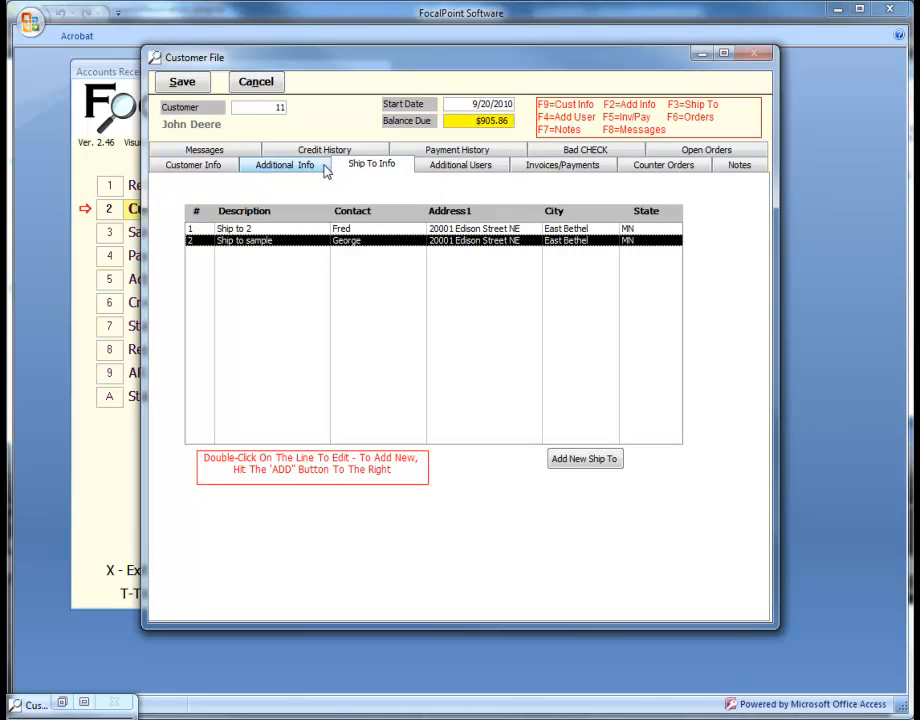
View the details of the last person in the customer's additional users list, and close them without changes.
left_click(448, 170)
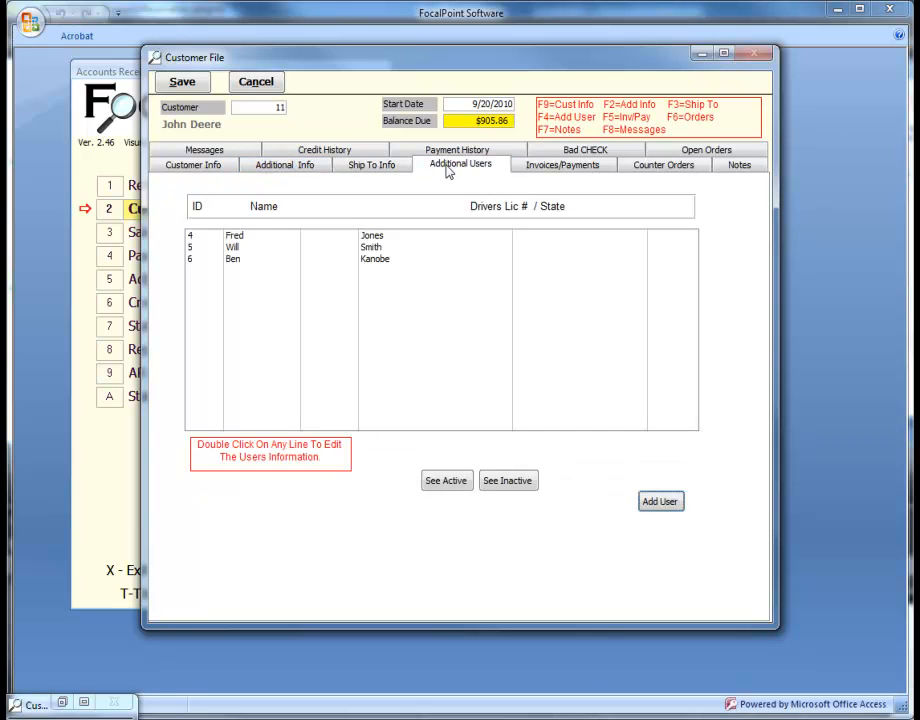
left_click(372, 259)
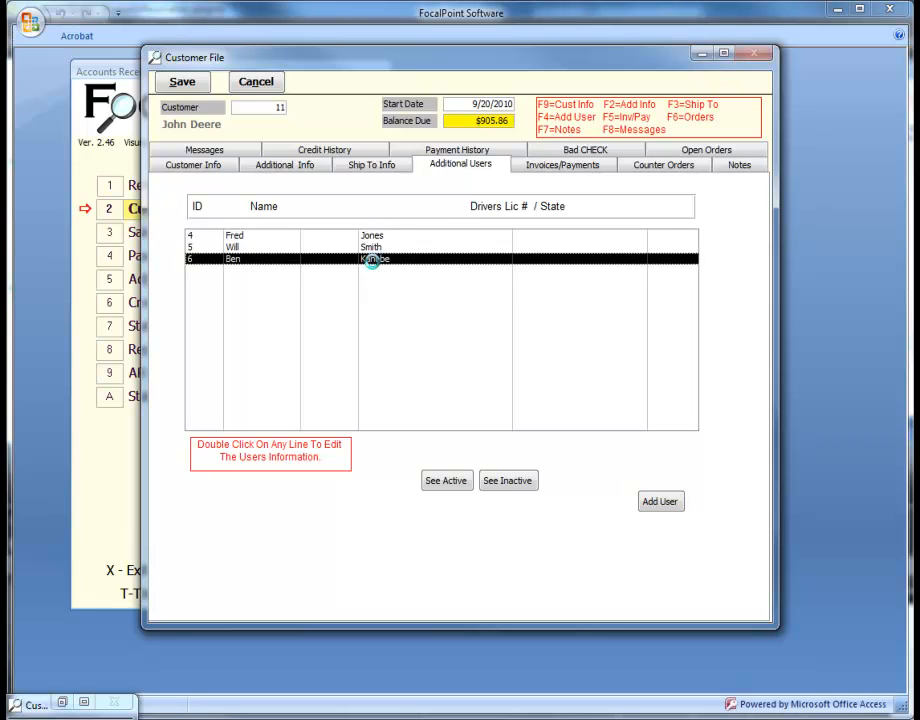
double_click(372, 259)
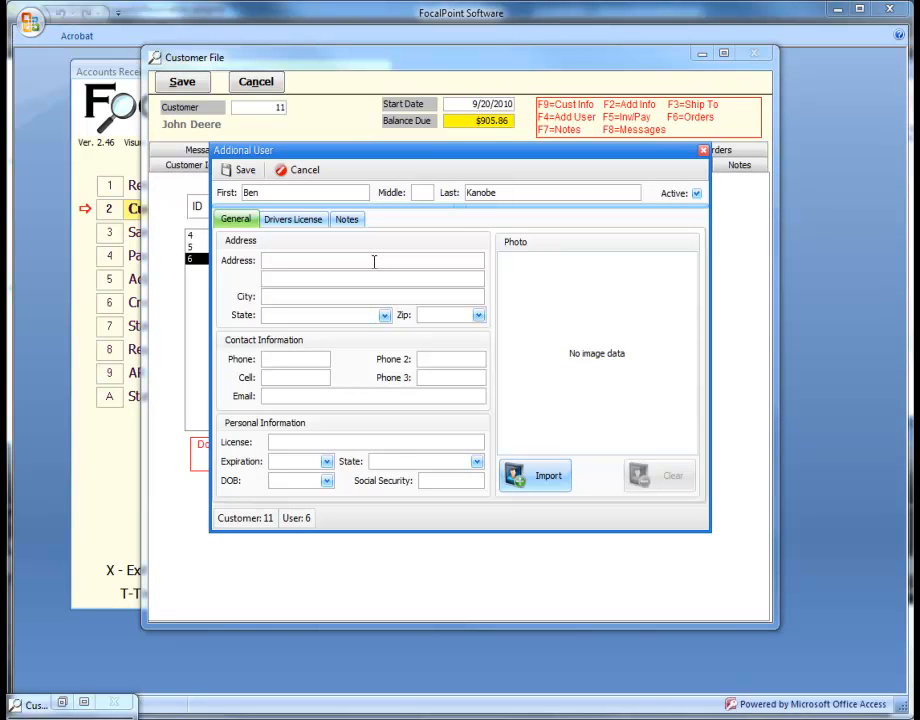
left_click(305, 172)
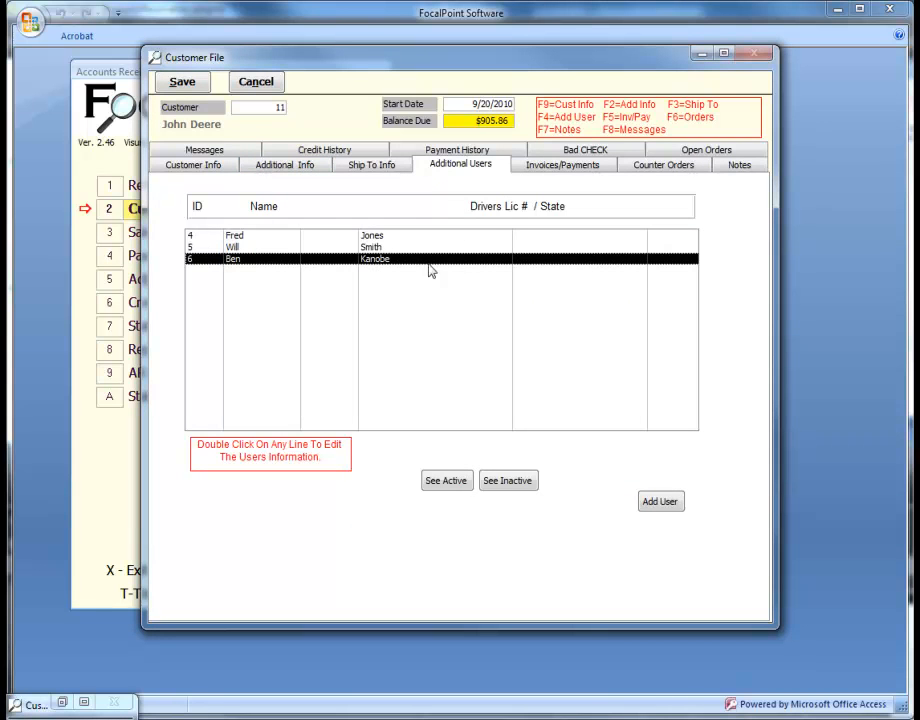
Examine the customer's open invoices, paid invoices and unapplied payments.
left_click(565, 167)
left_click(228, 533)
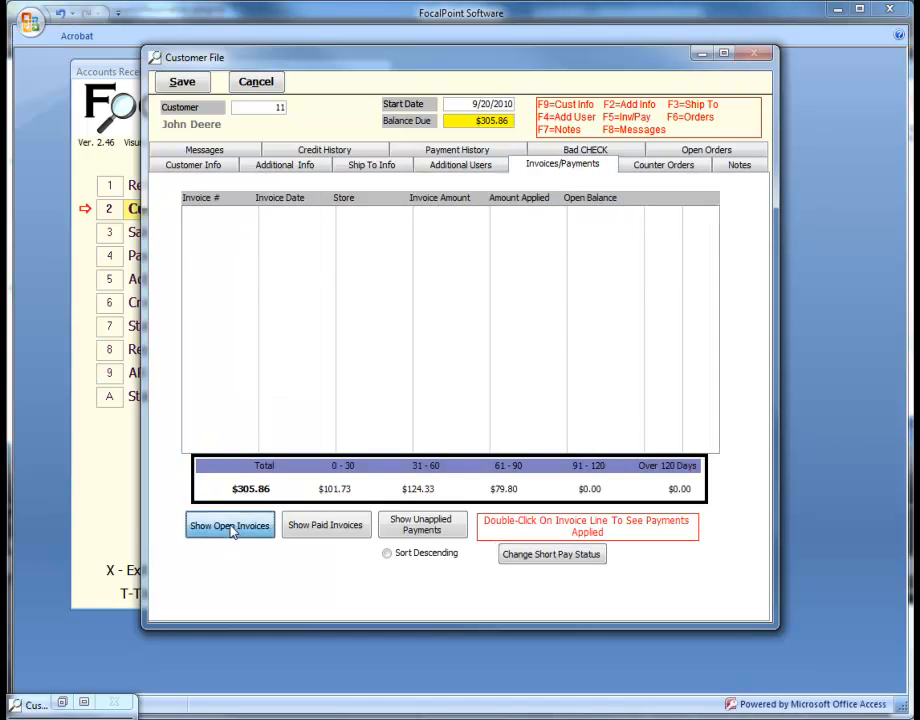
left_click(334, 528)
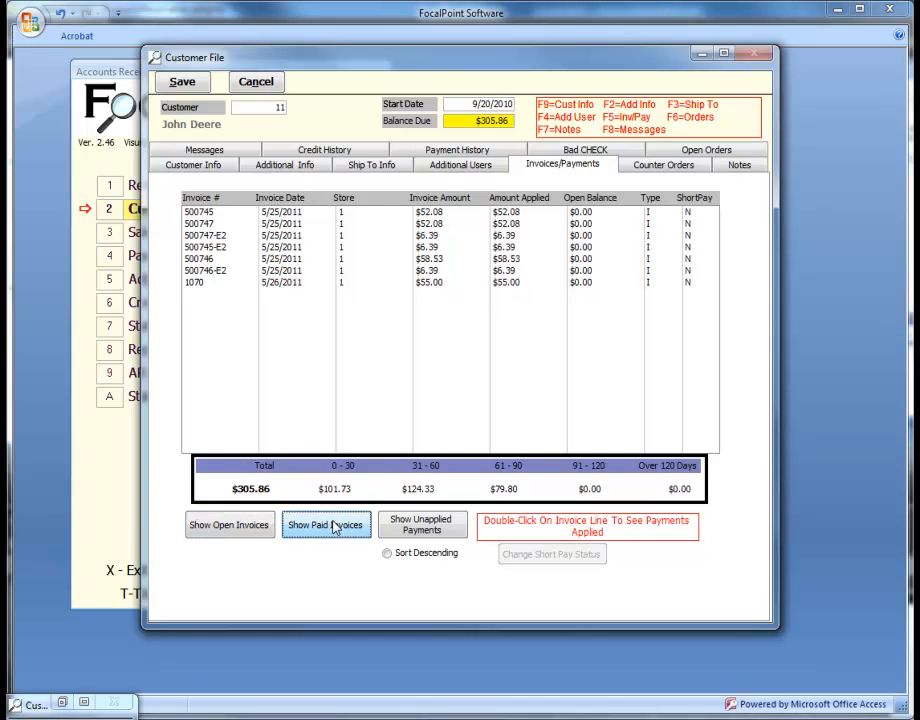
left_click(414, 528)
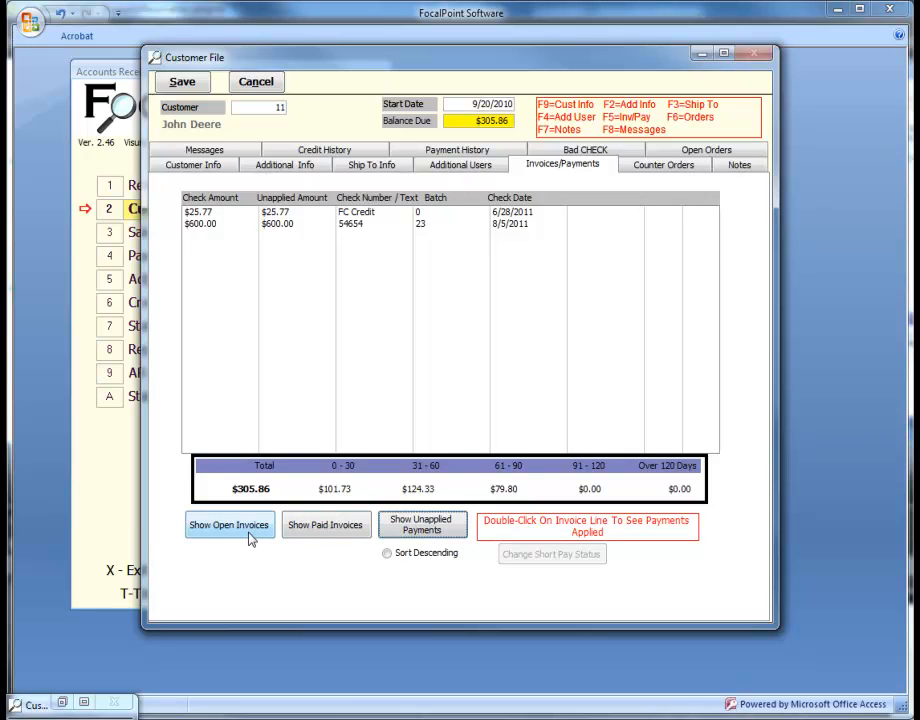
View the payment details of the fourth invoice in the customer's paid invoices list, and close them.
left_click(300, 527)
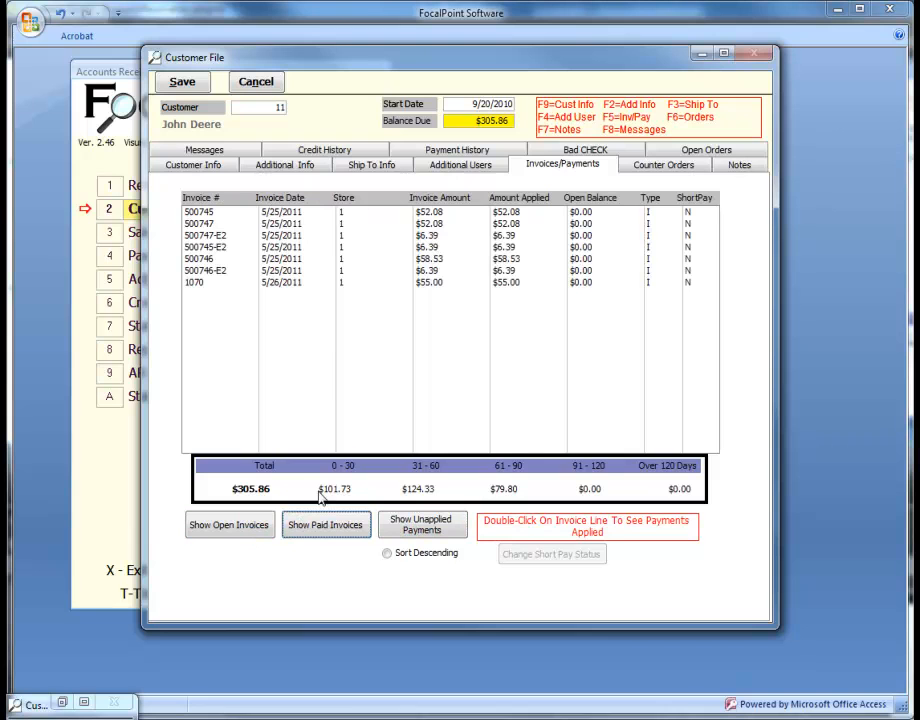
double_click(275, 248)
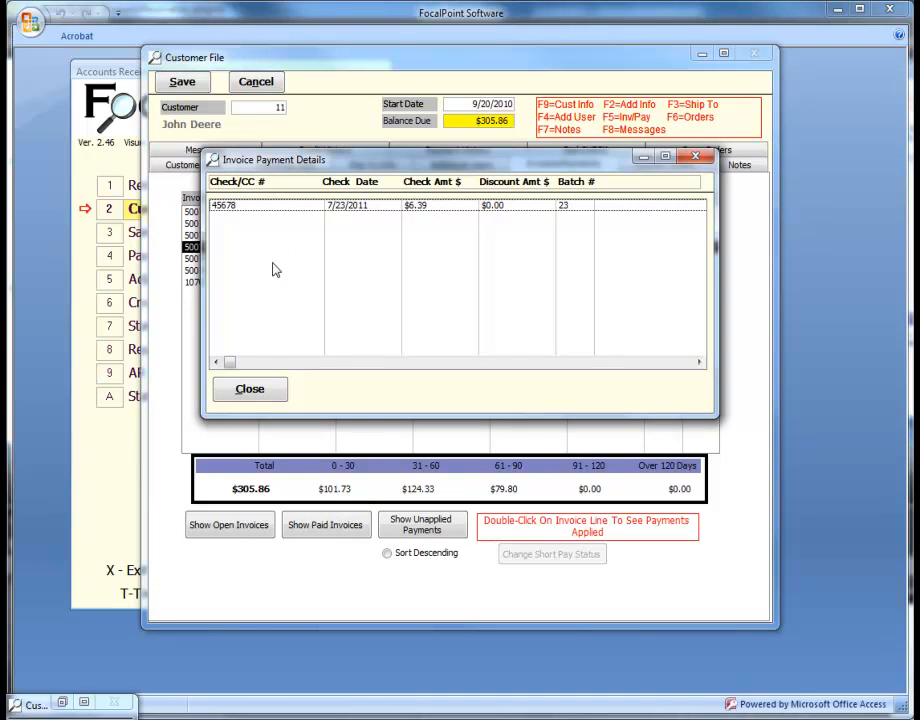
left_click(250, 390)
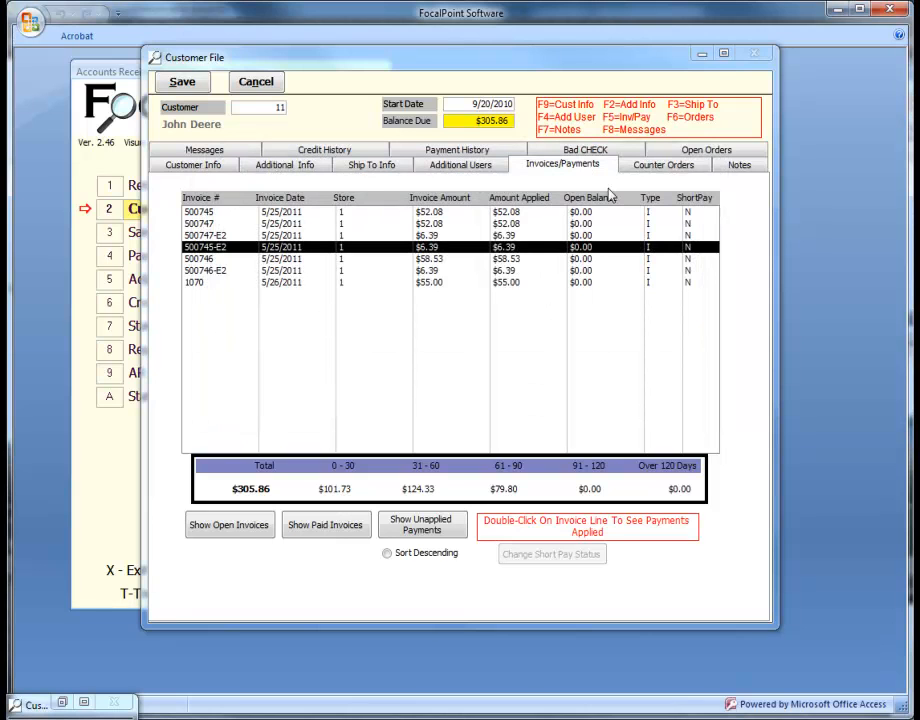
Examine the customer's open counter orders and the closed counter orders.
left_click(650, 167)
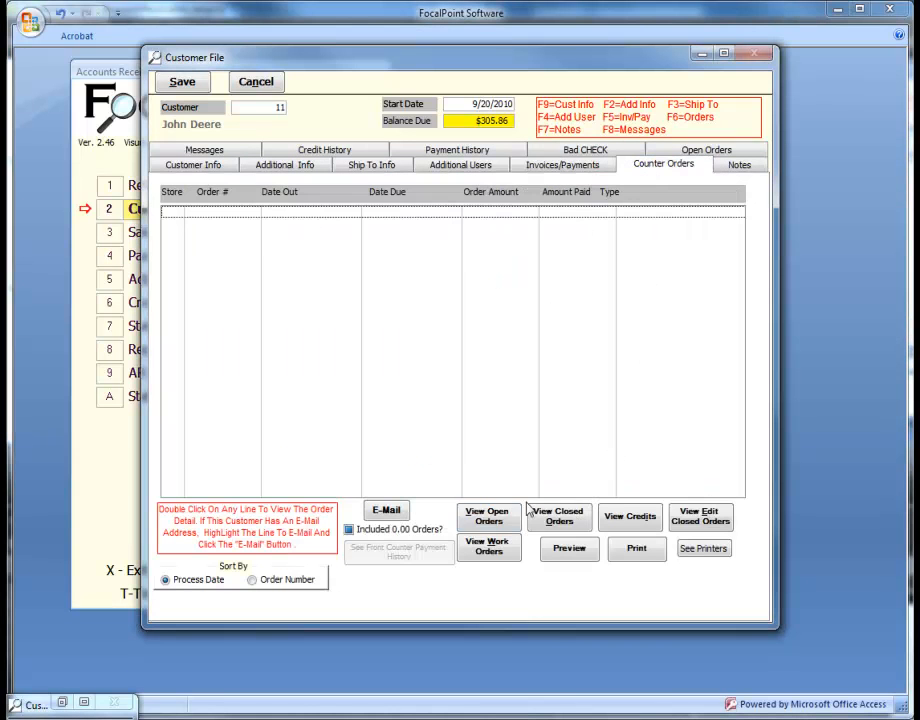
left_click(498, 519)
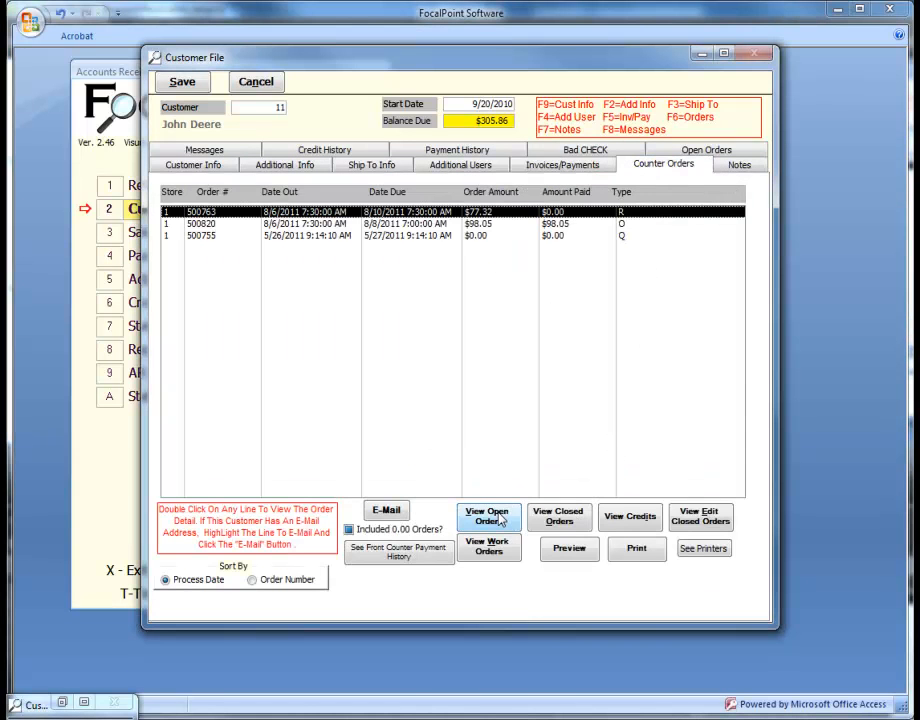
left_click(556, 520)
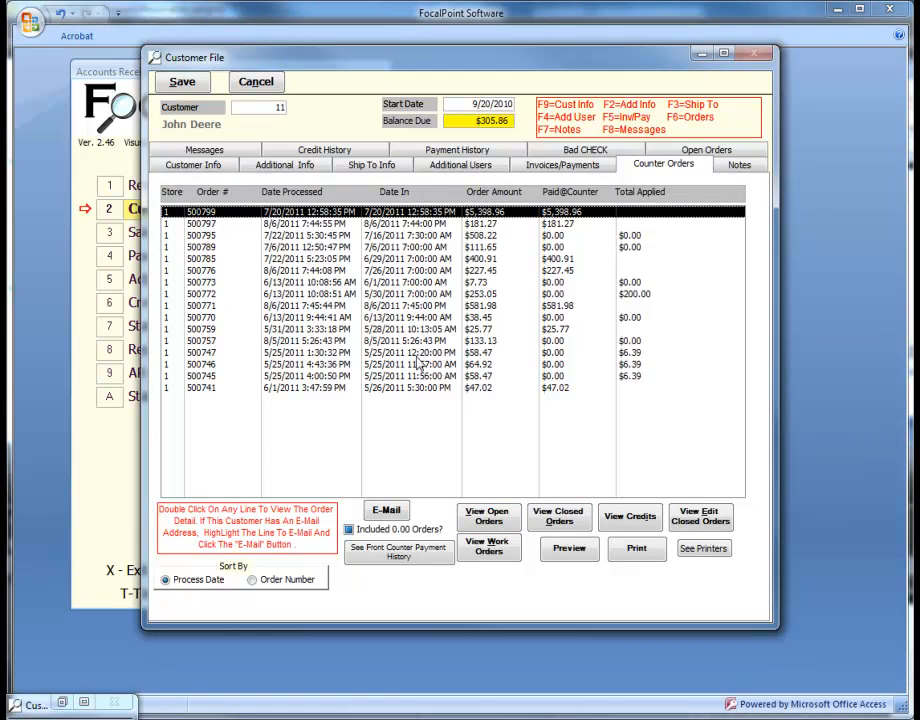
Preview the invoice of the $7.73 closed counter order, and close the preview.
left_click(394, 284)
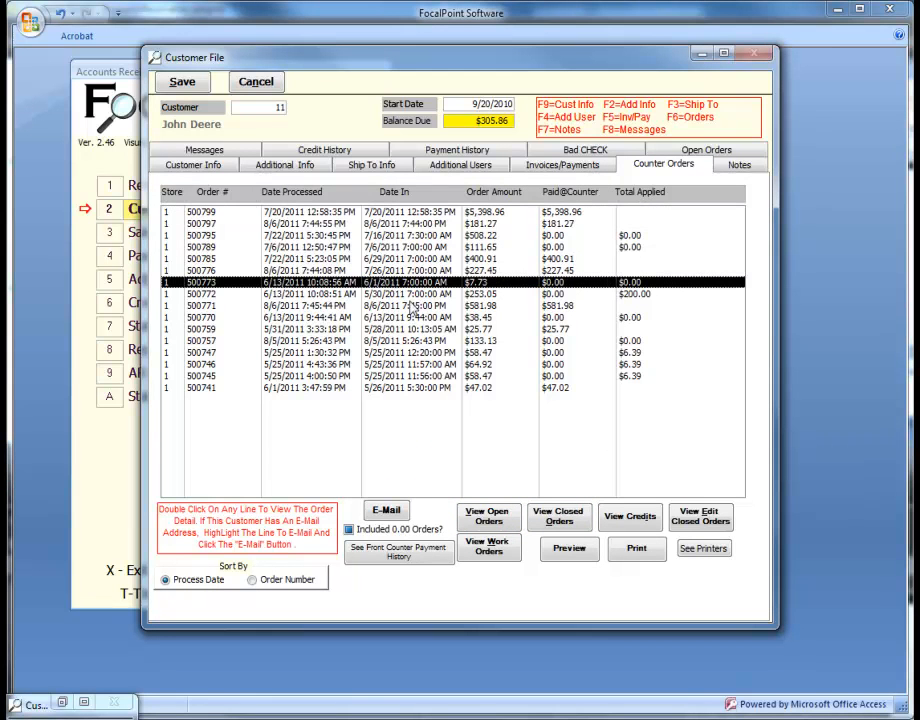
left_click(568, 547)
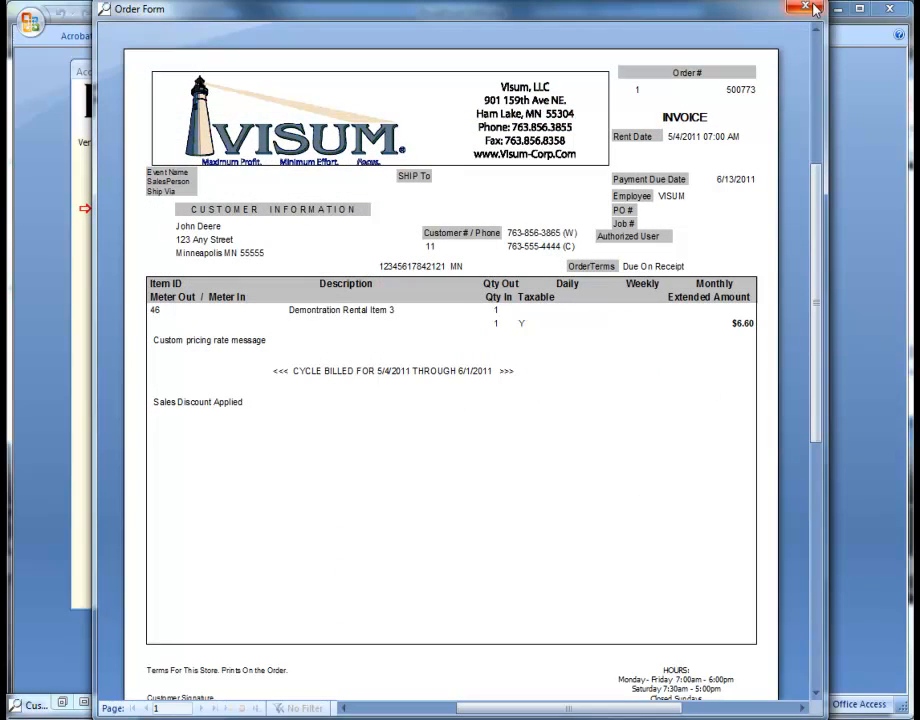
left_click(808, 8)
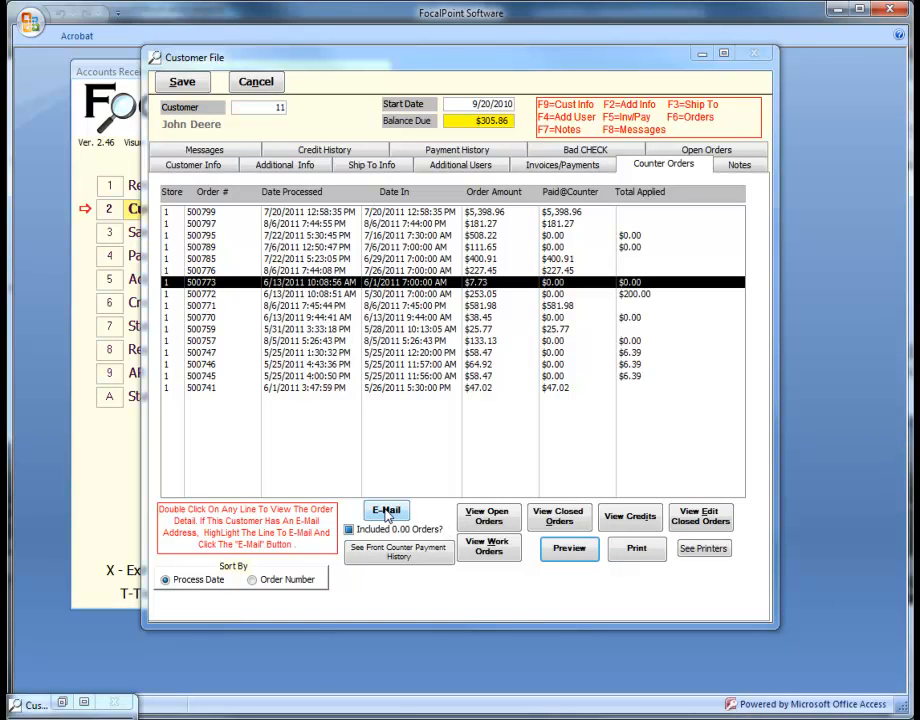
Add a customer call note with the summary "Called for payment" and the notes text "checks in the mail".
left_click(741, 167)
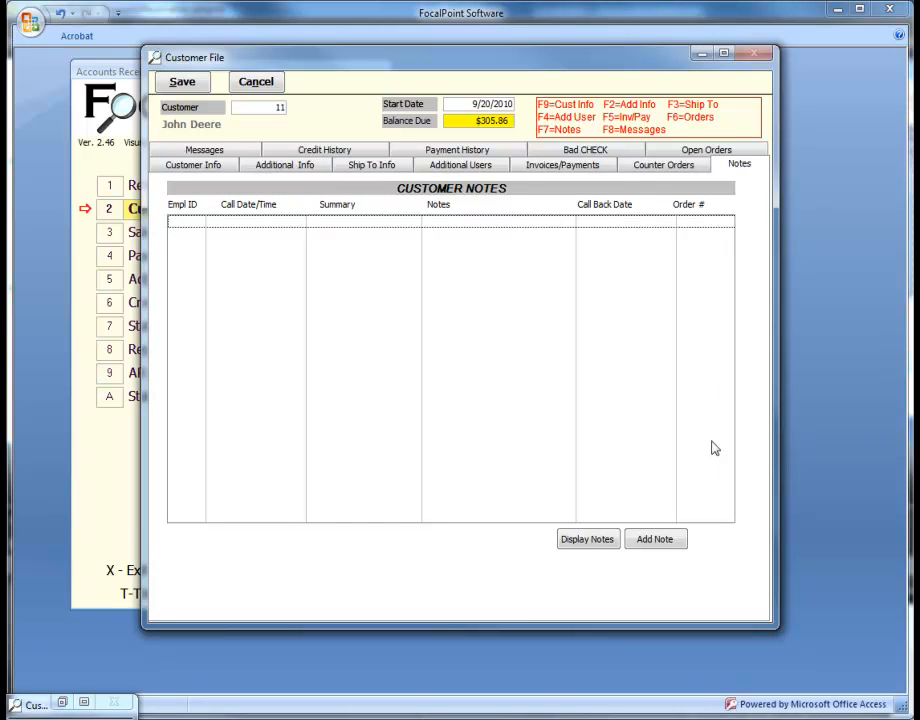
left_click(656, 540)
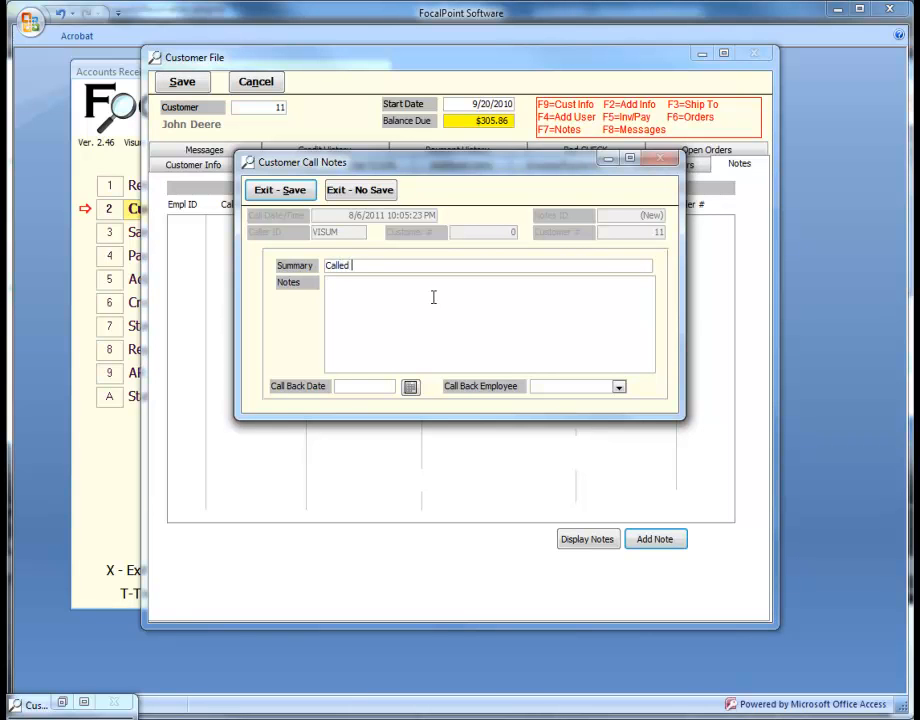
type("Called for payment")
key("Tab")
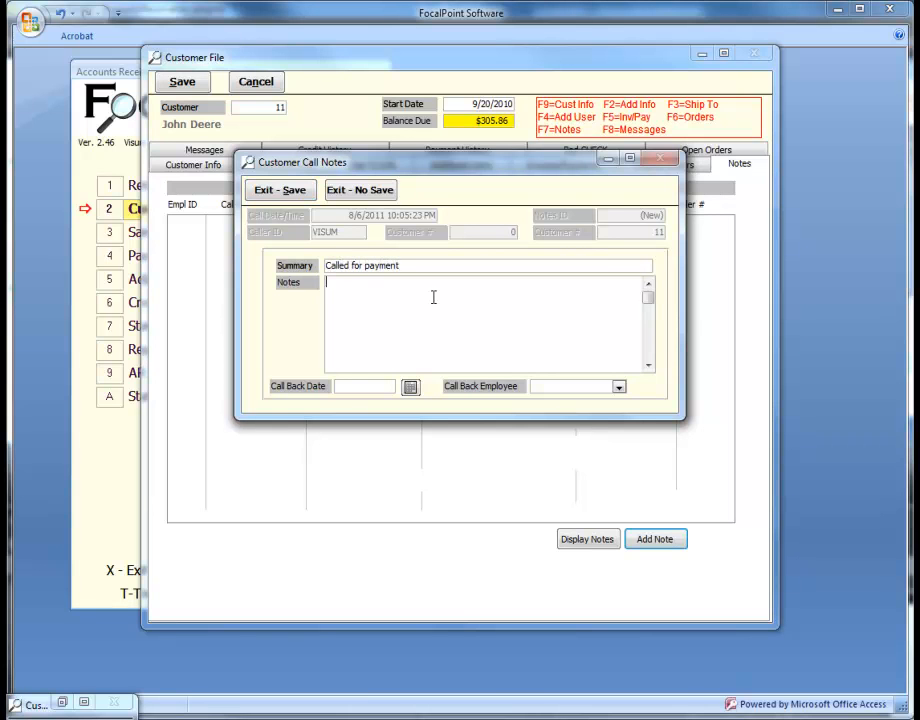
type("checks in the mail")
key("Tab")
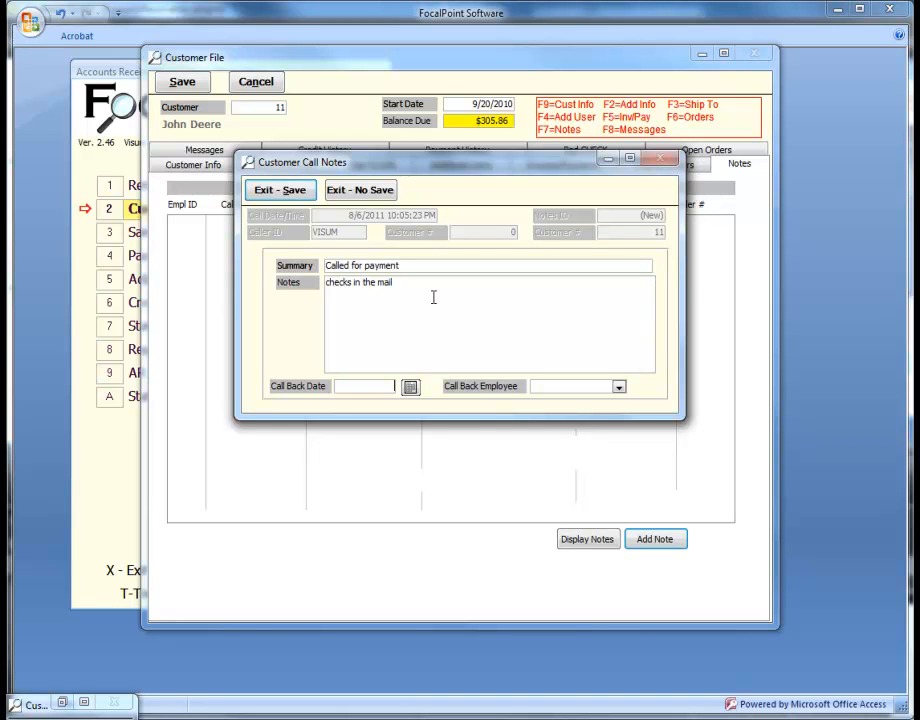
Set the note's call back date to 8/16/2011 and its call back employee to Visum, and save the note.
left_click(410, 388)
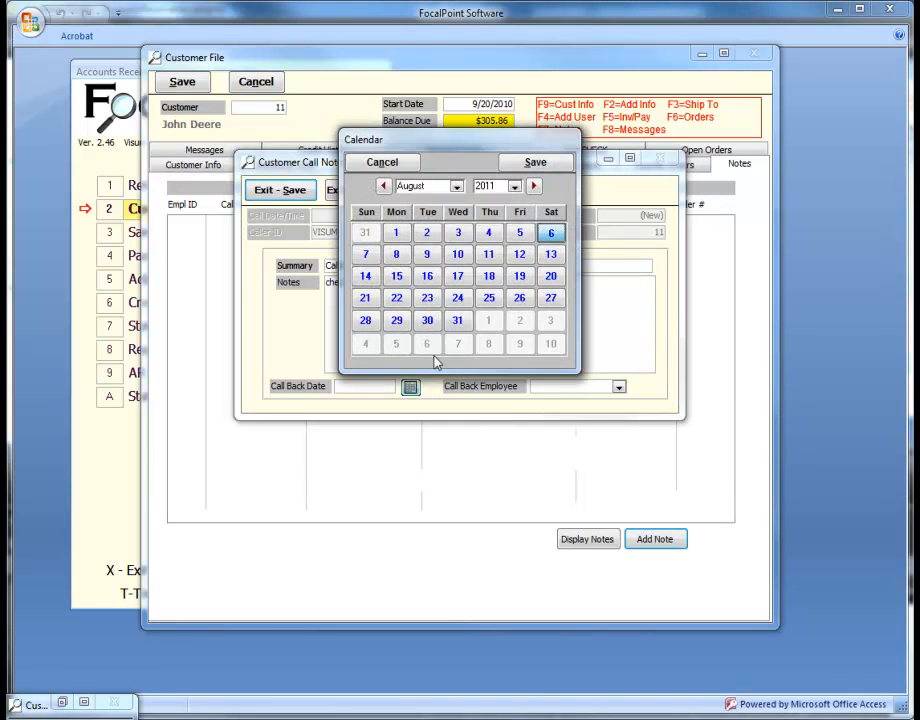
left_click(428, 276)
left_click(534, 164)
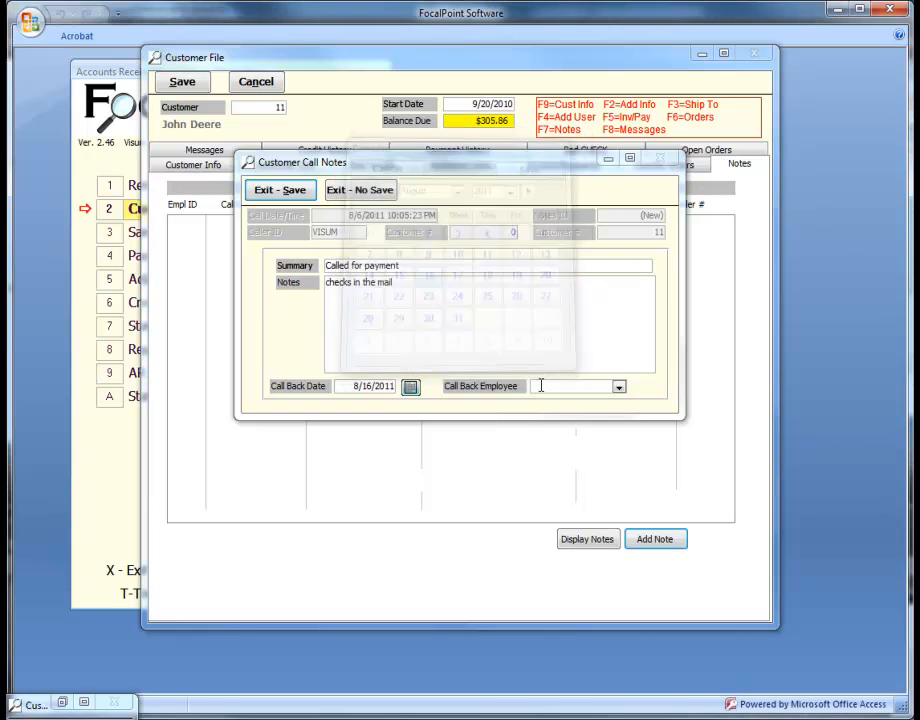
left_click(620, 388)
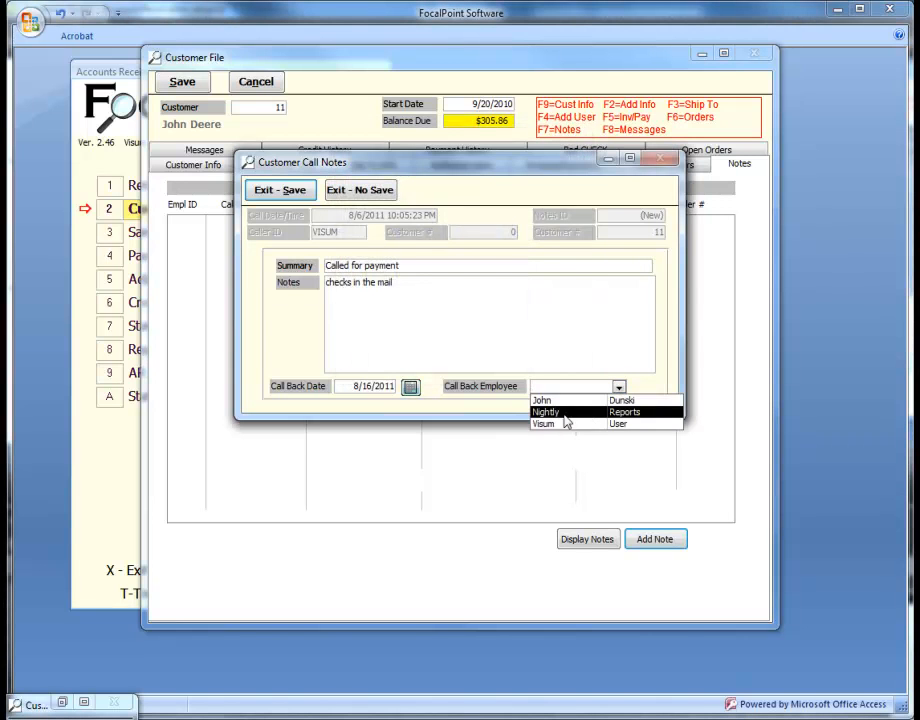
left_click(563, 427)
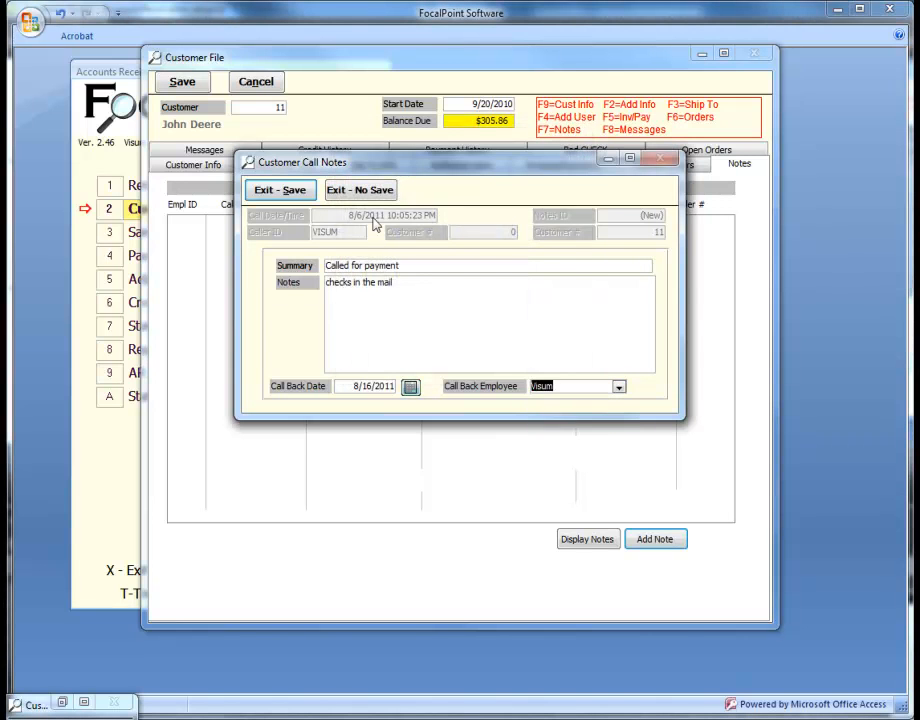
left_click(298, 194)
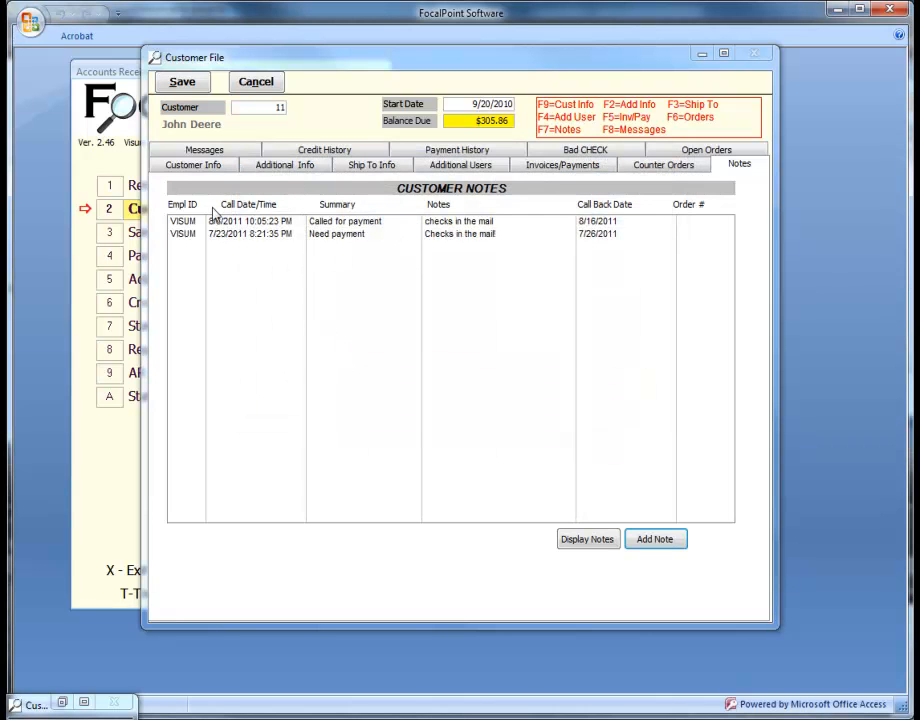
Return to the customer's invoices and payments, save the customer record, and close the customer list.
left_click(571, 168)
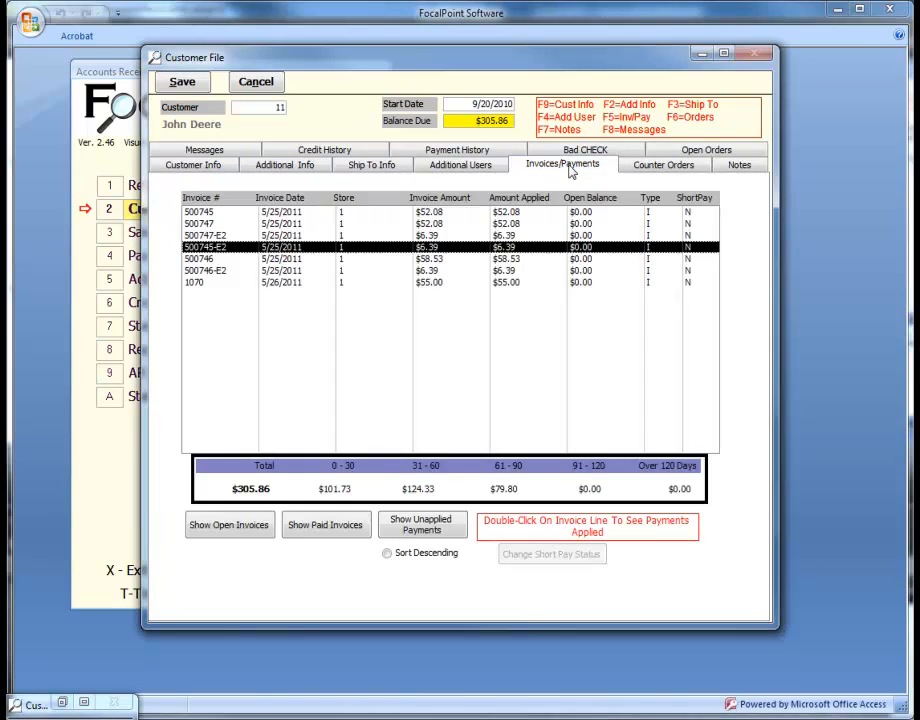
left_click(199, 85)
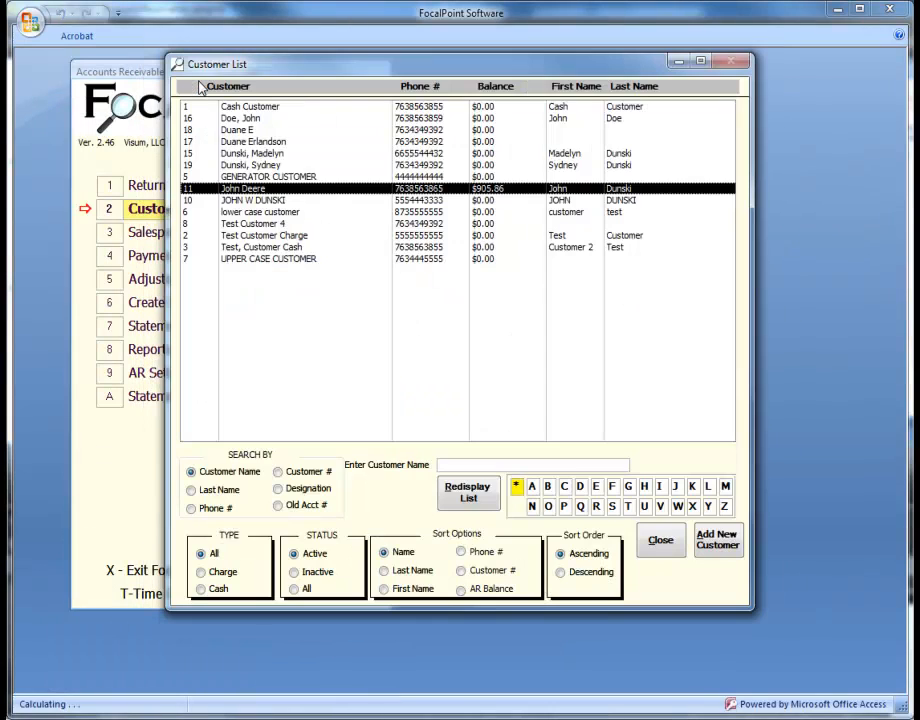
left_click(655, 540)
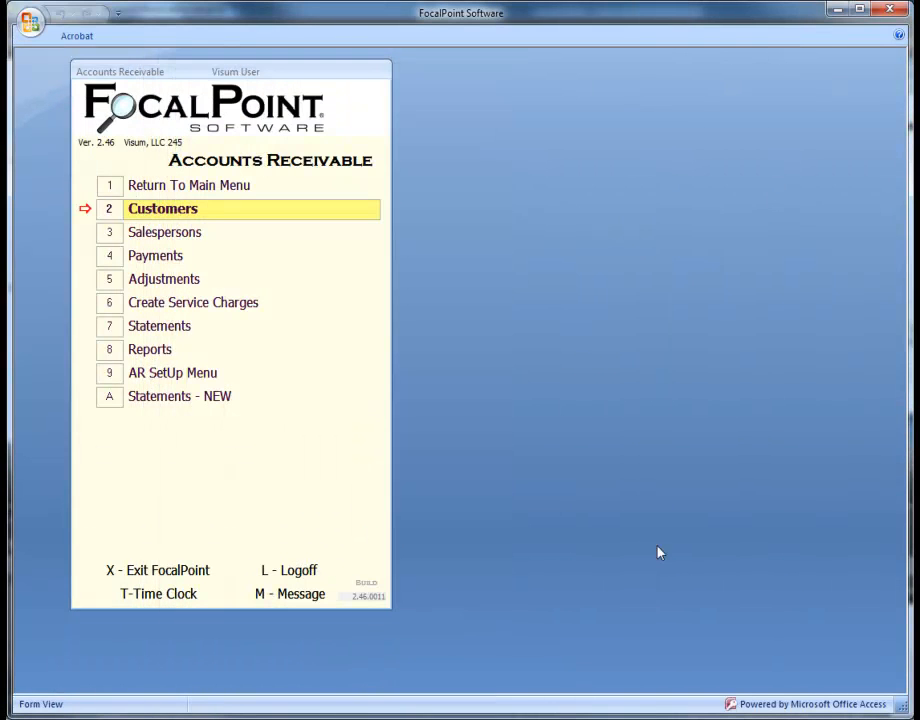
Start a new payment on account from the front counter's cash drawer functions.
left_click(187, 192)
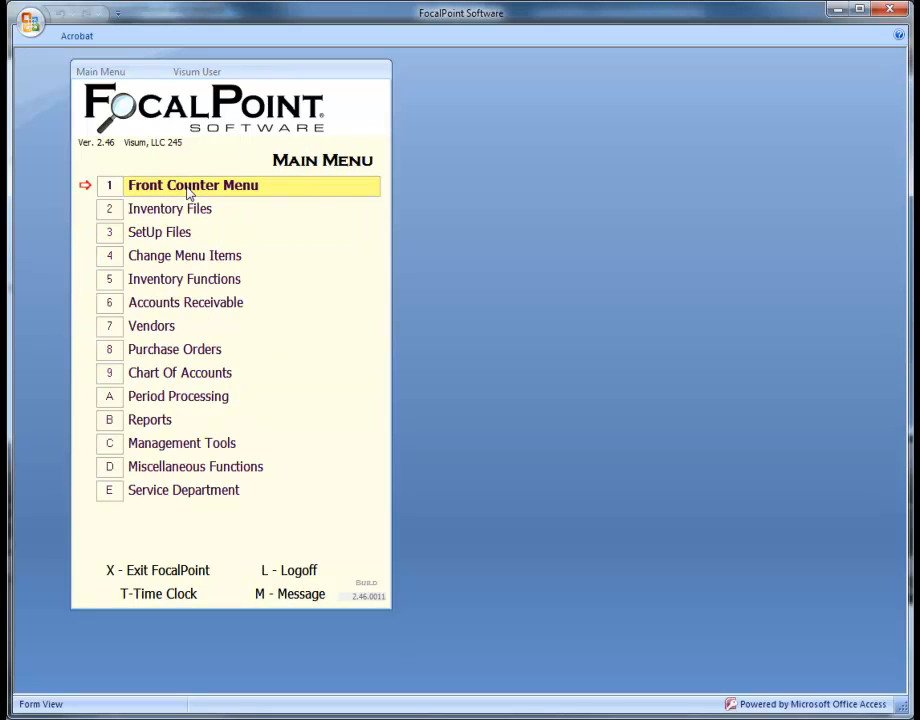
left_click(188, 193)
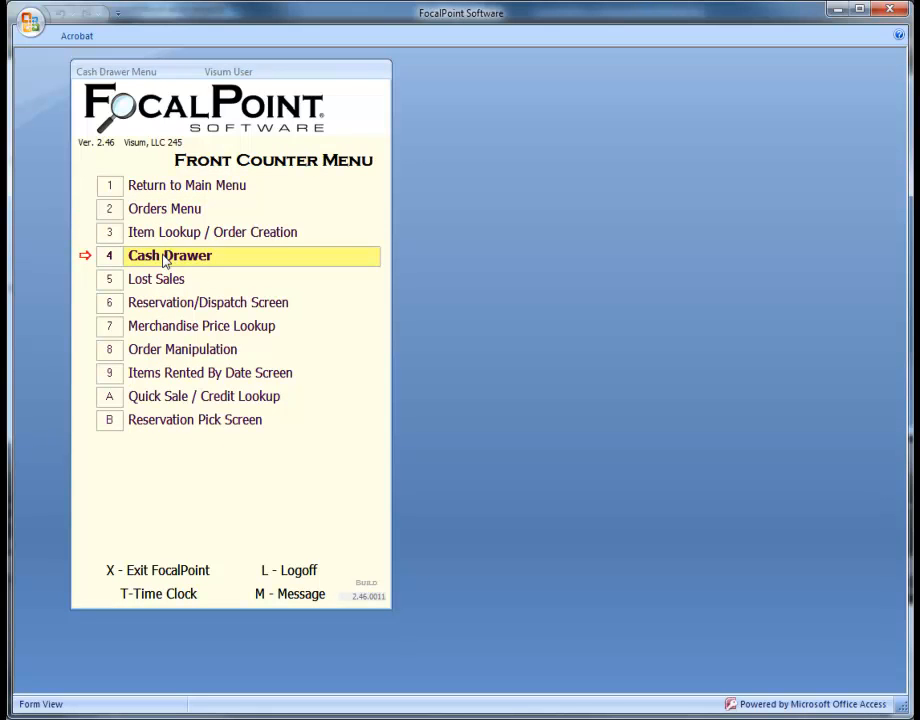
left_click(164, 259)
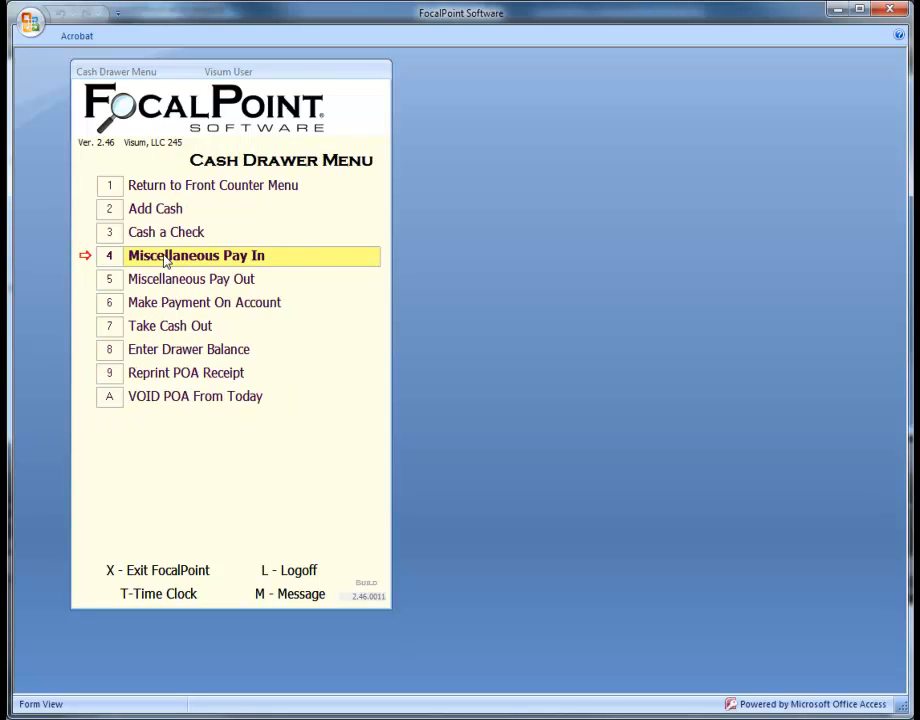
left_click(185, 304)
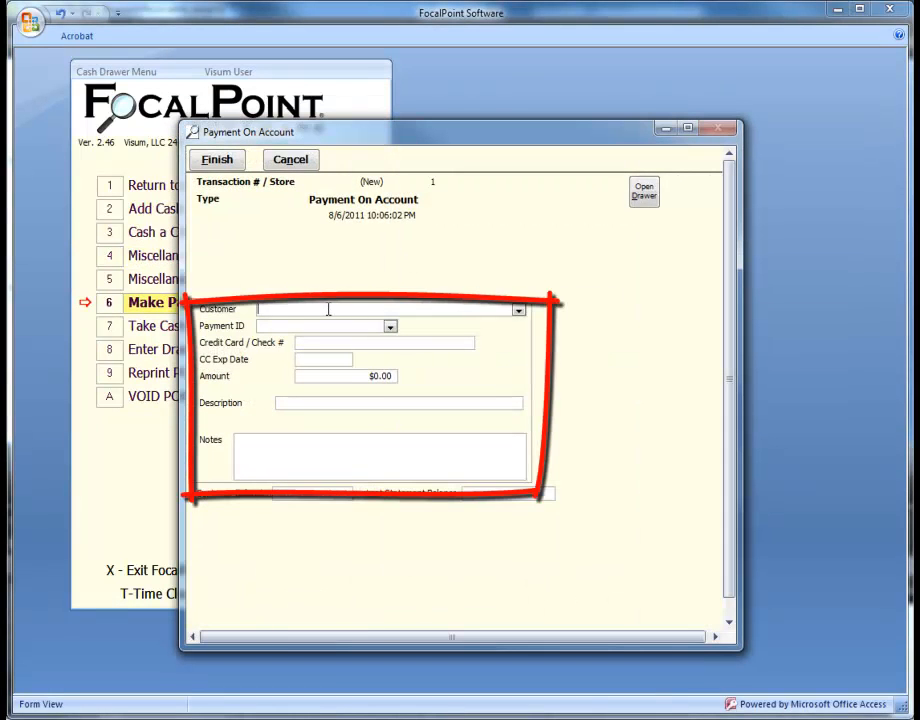
Choose John Deere as the paying customer and fill in the credit card number from the customer's stored DISC card.
type("john")
key("Delete")
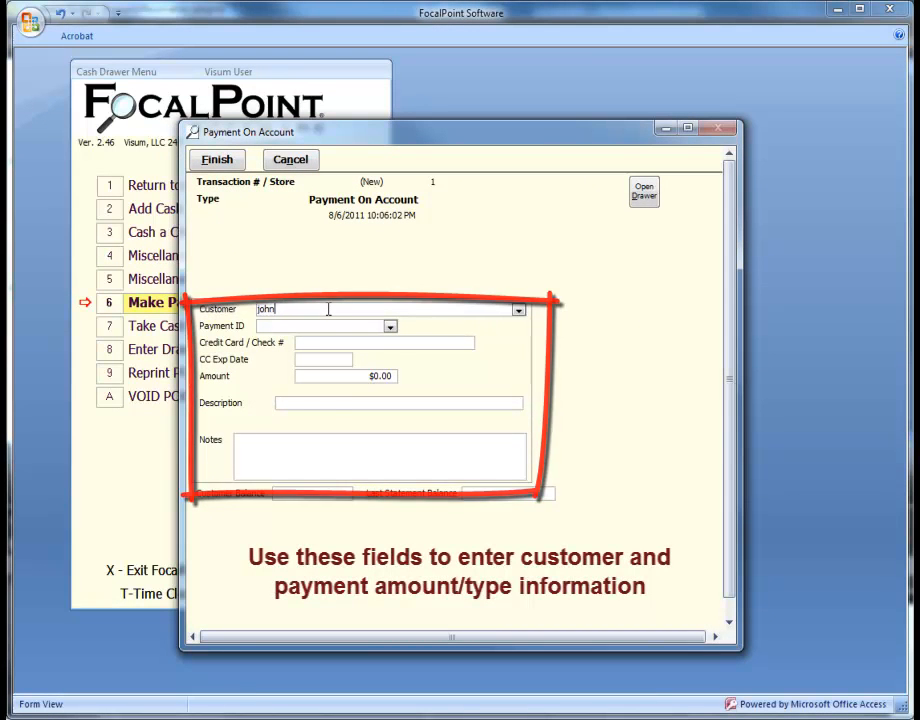
key("Tab")
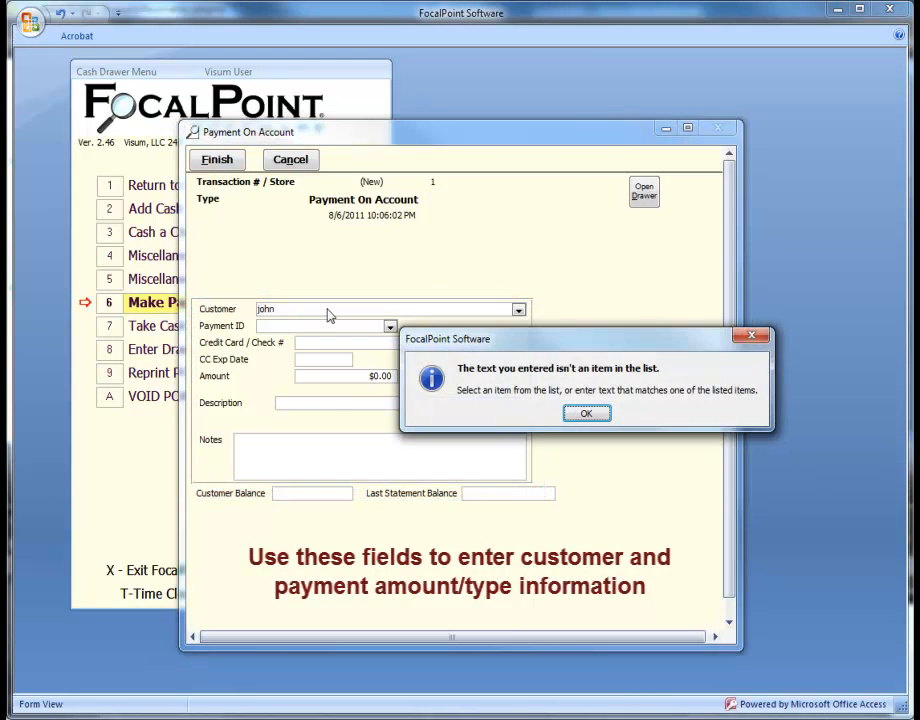
left_click(582, 414)
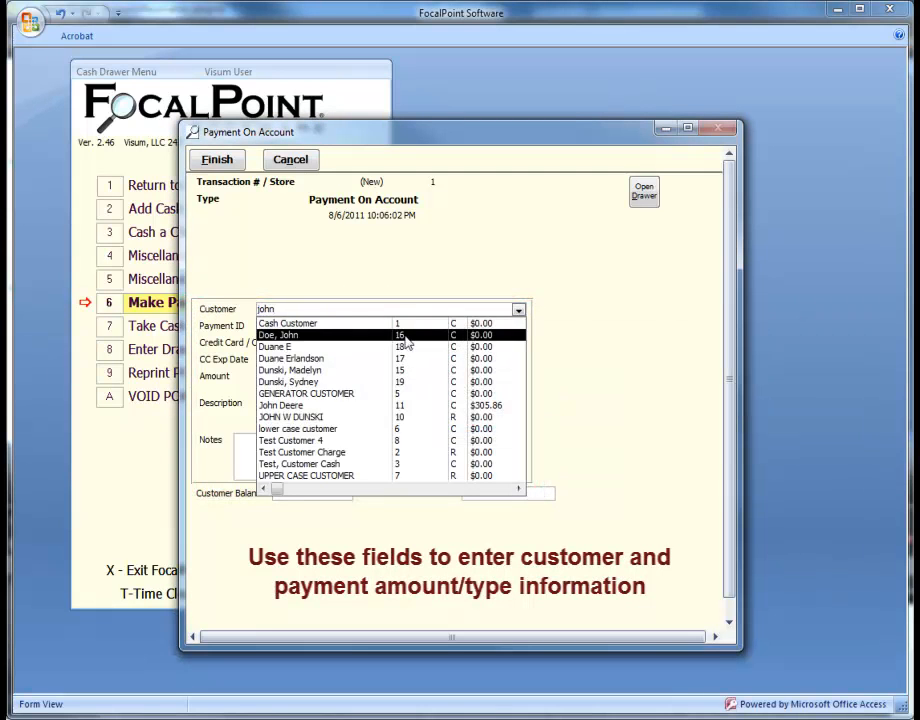
left_click(316, 405)
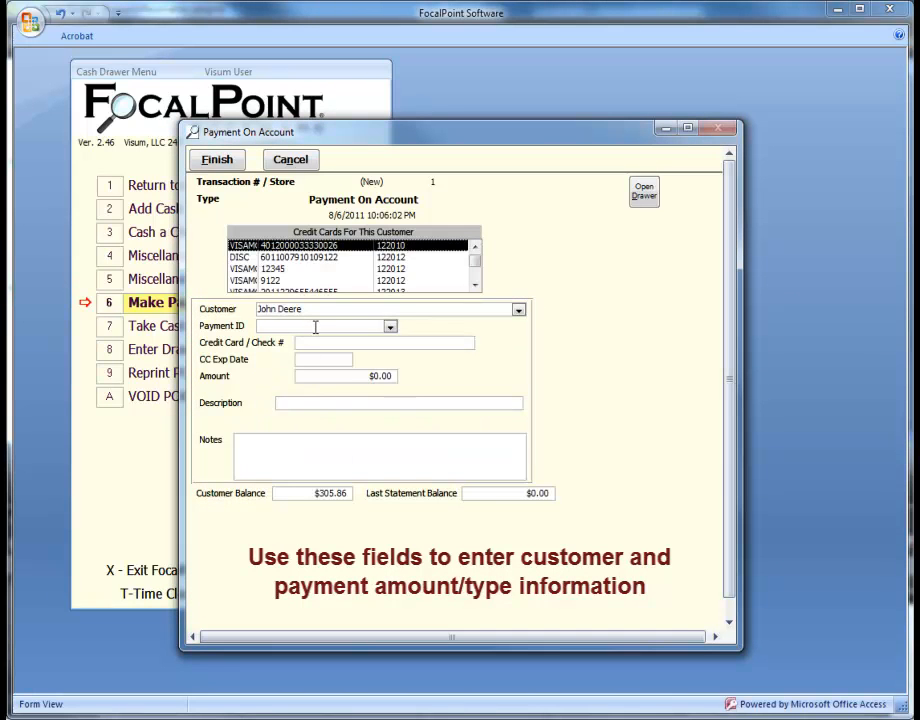
left_click(300, 257)
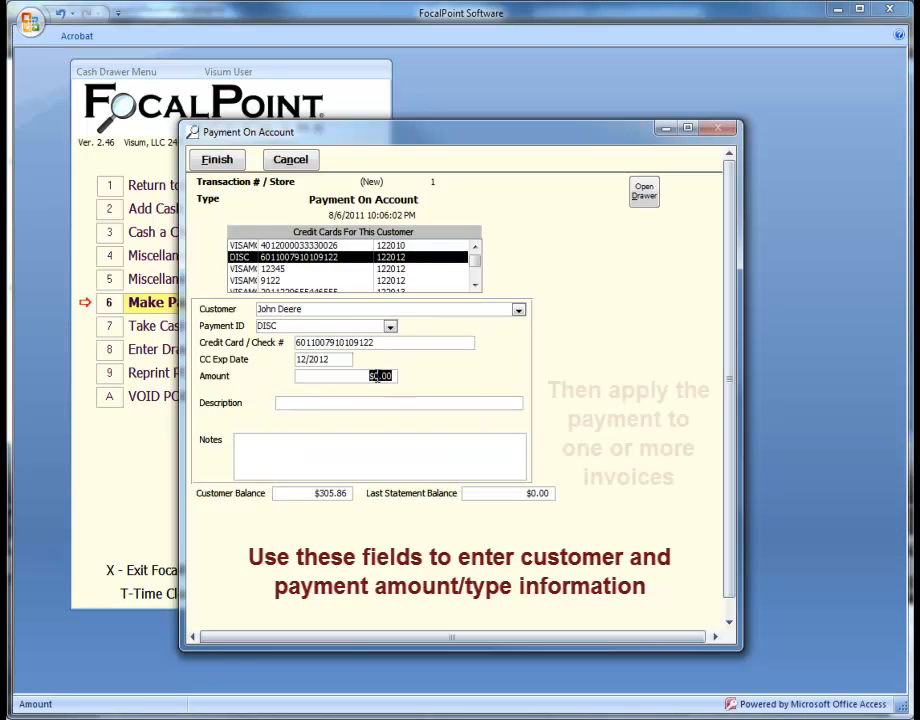
Set the payment amount to $10.00, apply it to the customer's invoice dated 5/26/2011, and finish the payment.
type("10")
key("Tab")
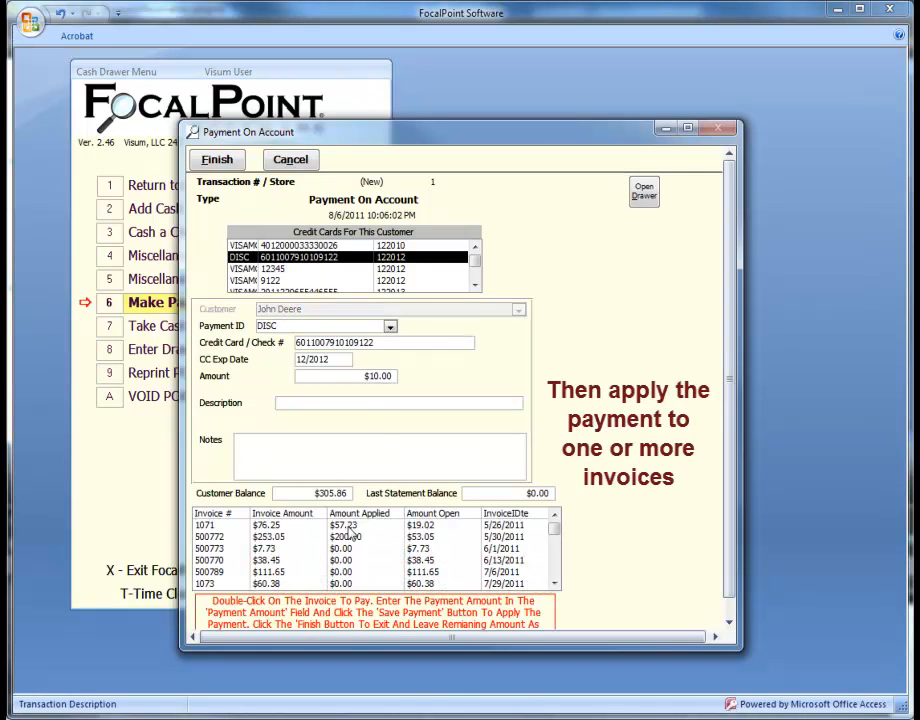
double_click(347, 527)
left_click(660, 521)
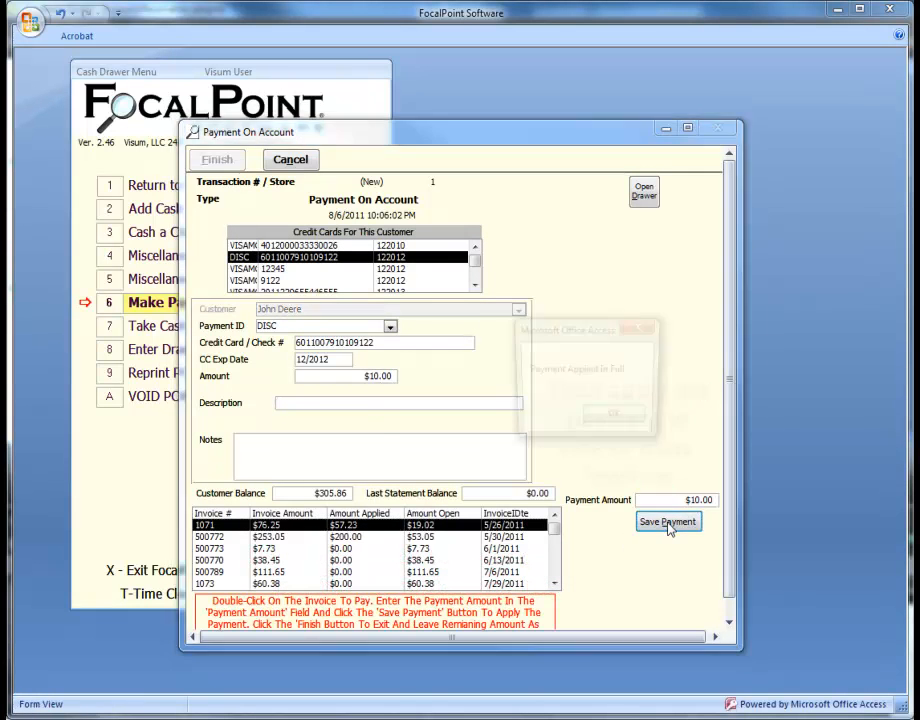
left_click(616, 418)
left_click(217, 160)
Return to the main menu and open the Accounts Receivable payment batch list.
left_click(200, 190)
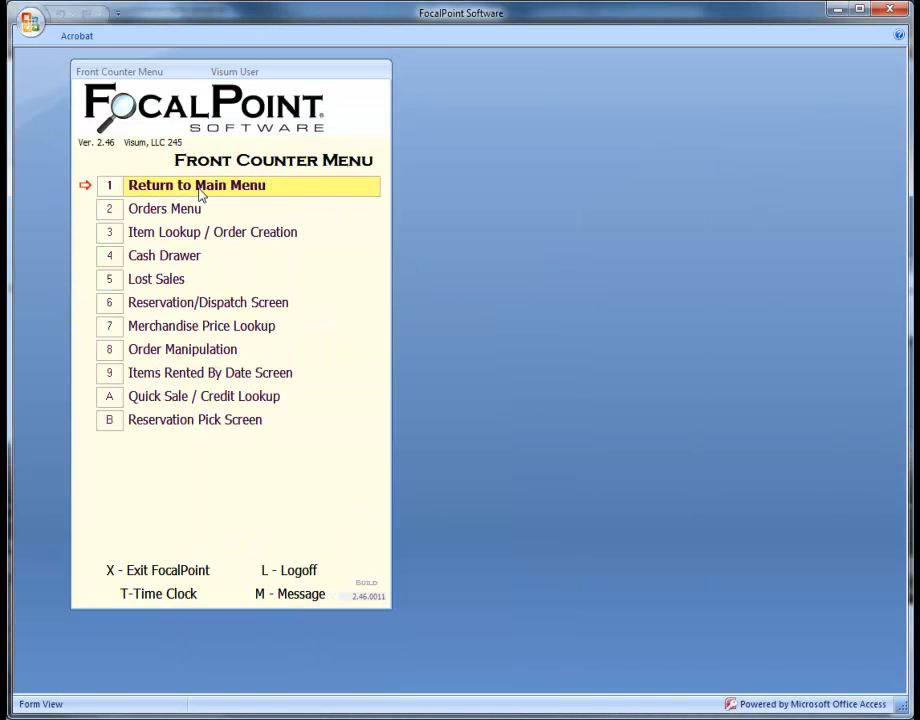
left_click(200, 190)
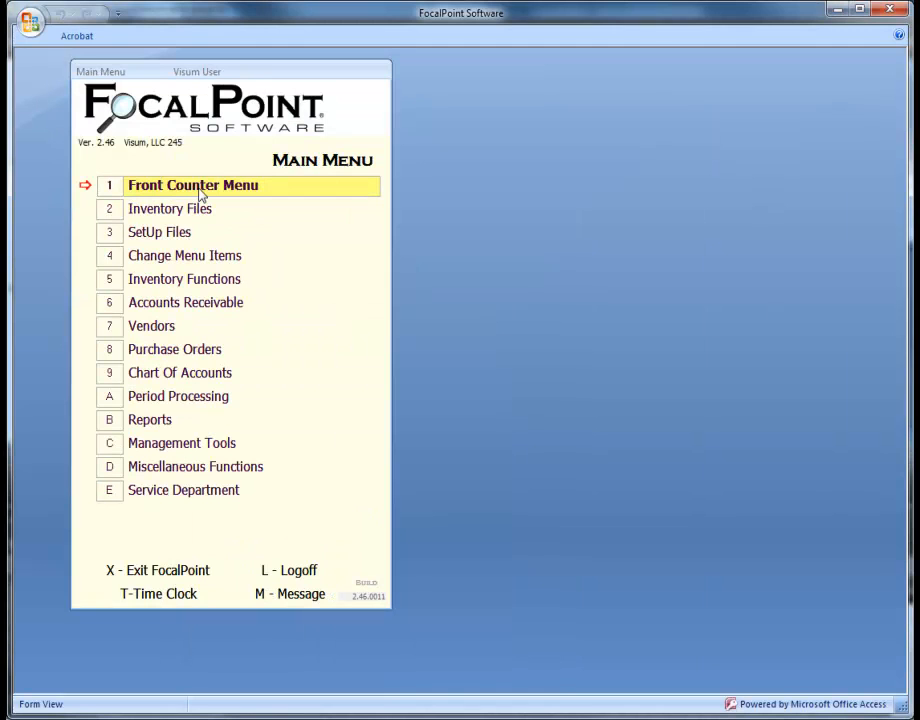
left_click(217, 304)
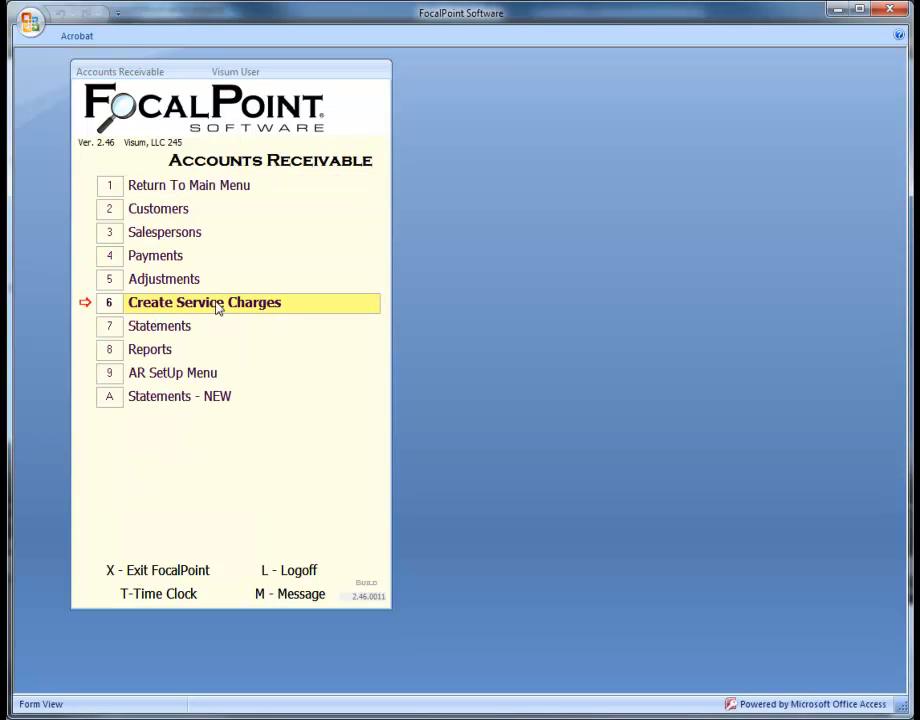
left_click(181, 257)
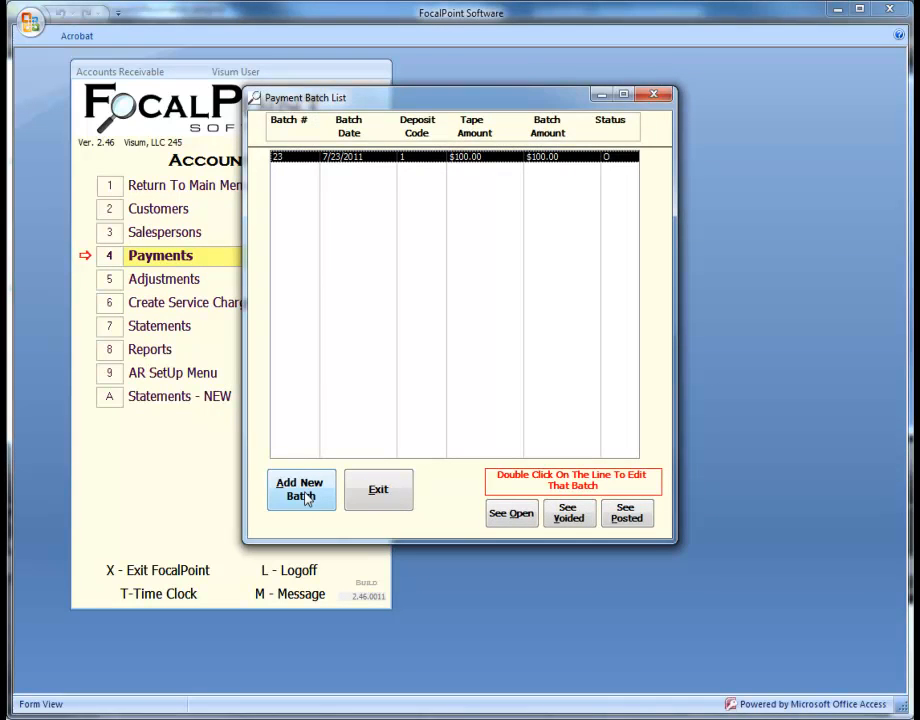
Add a new payment batch with a tape amount of $100.00.
left_click(303, 495)
key("Tab")
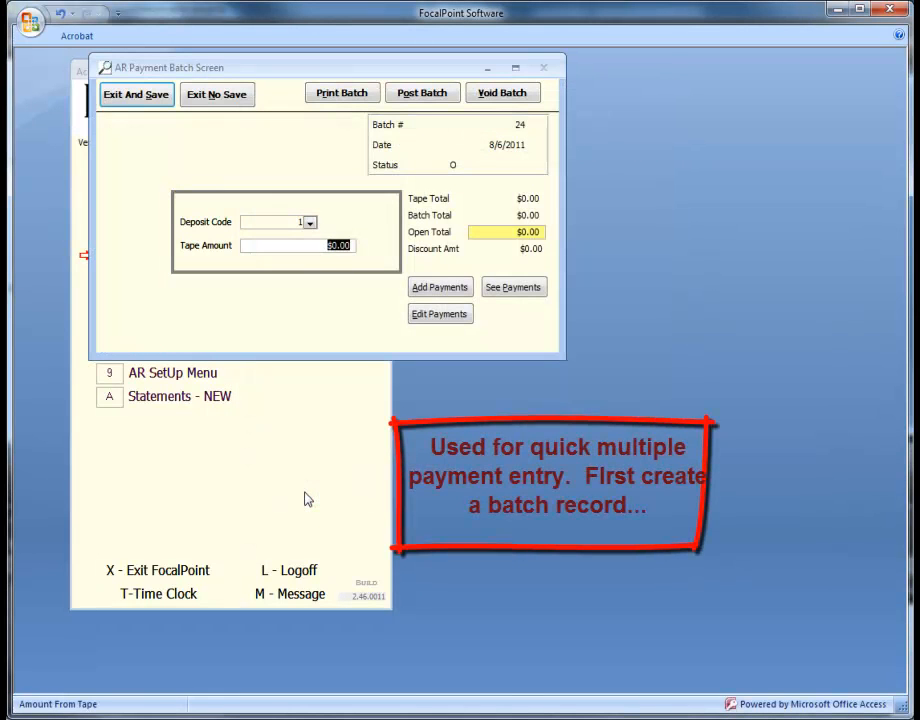
type("100")
key("Tab")
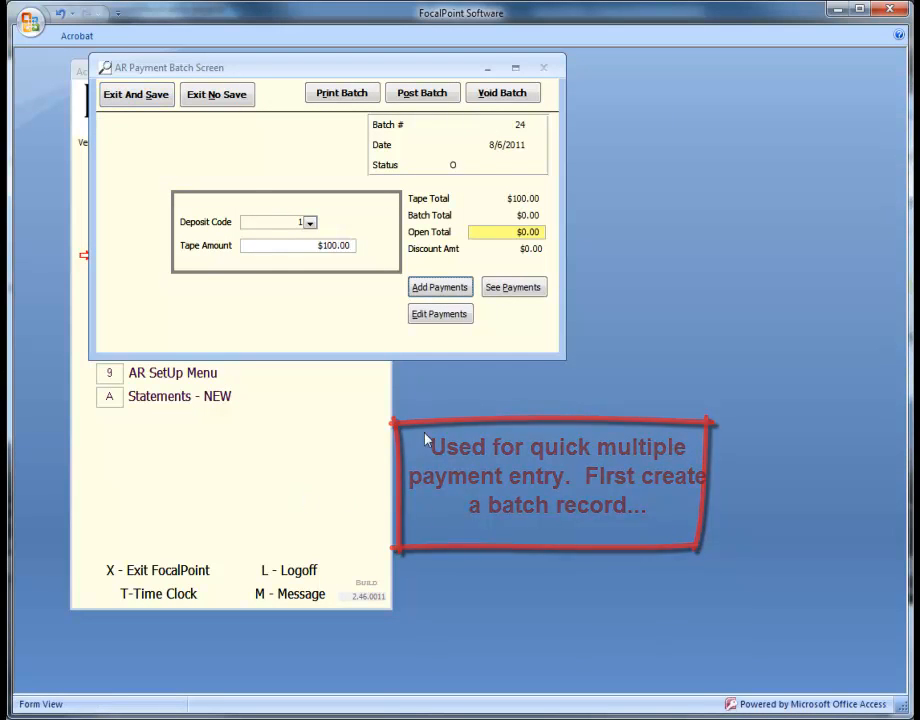
Start adding a payment to the new batch for the customer John Deere.
left_click(440, 288)
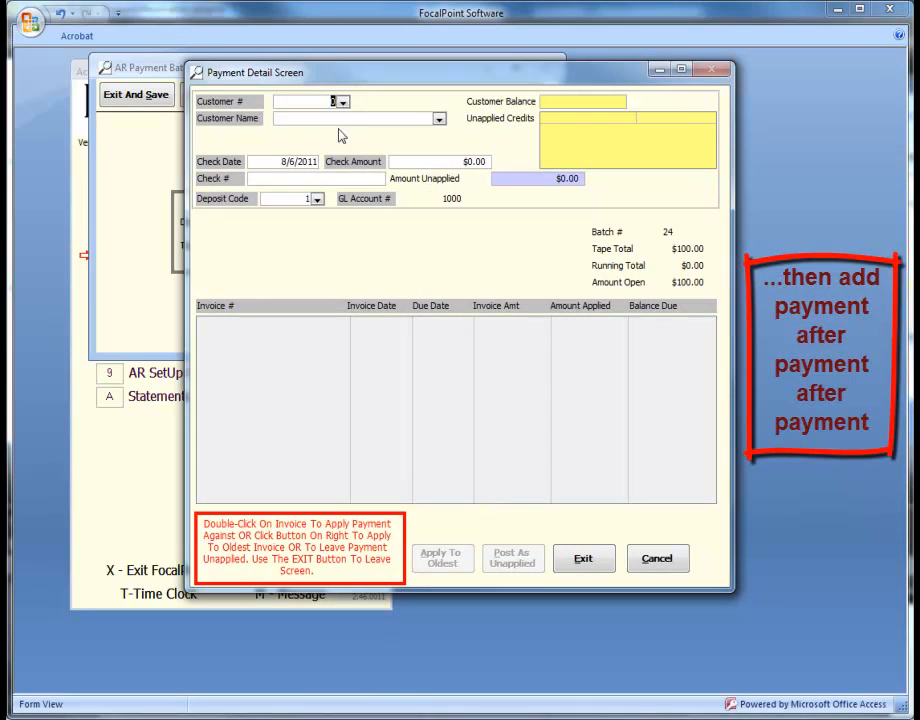
type("john Deere")
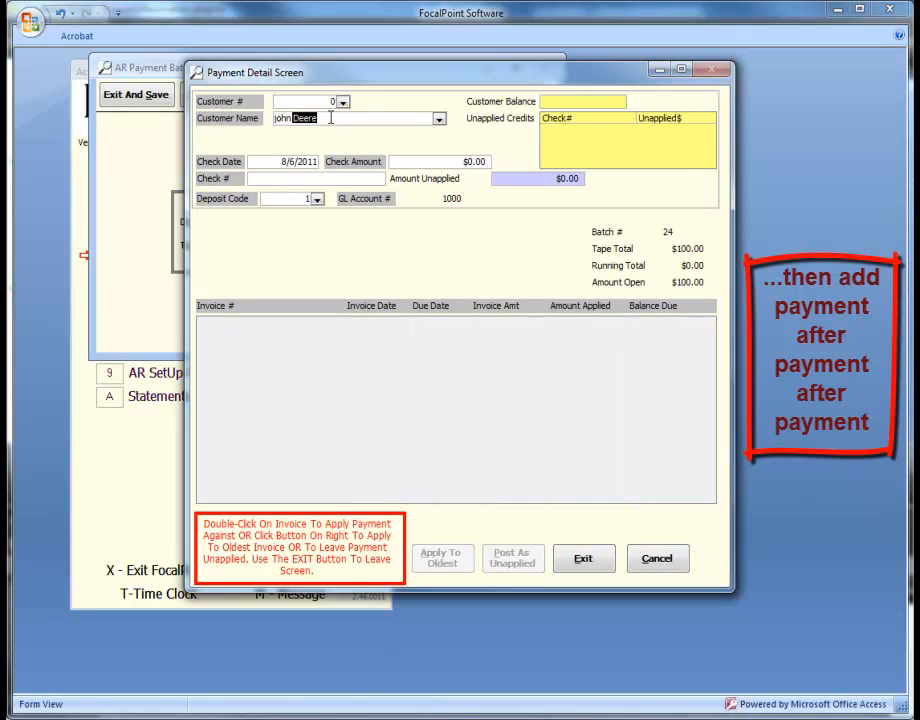
key("Tab")
key("Tab")
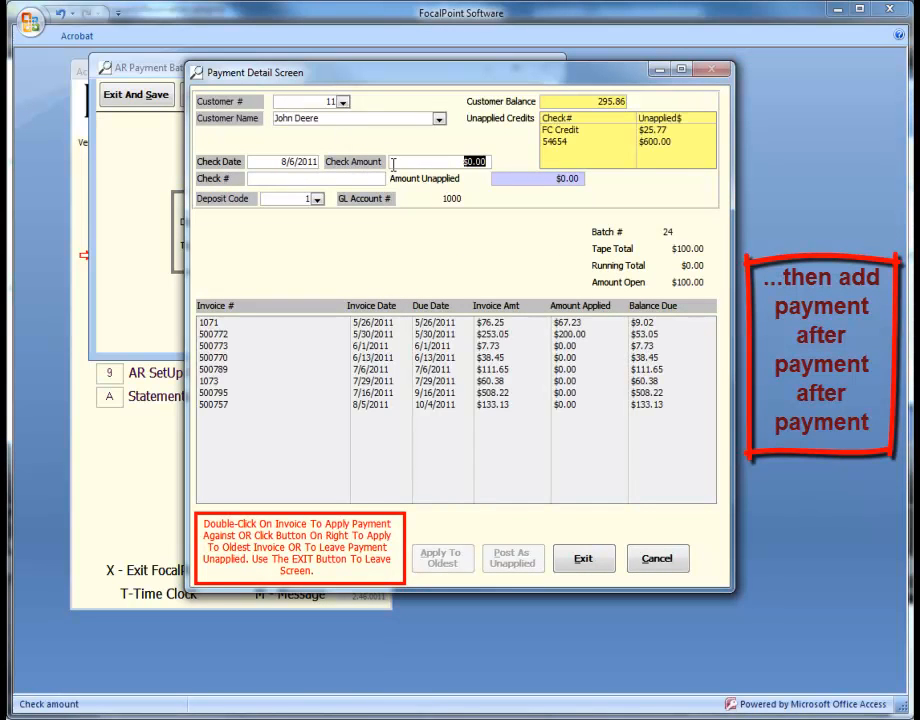
Enter a check amount of $100.00 with check number 654, apply the payment to the oldest invoices, and exit payment entry.
type("100")
key("Tab")
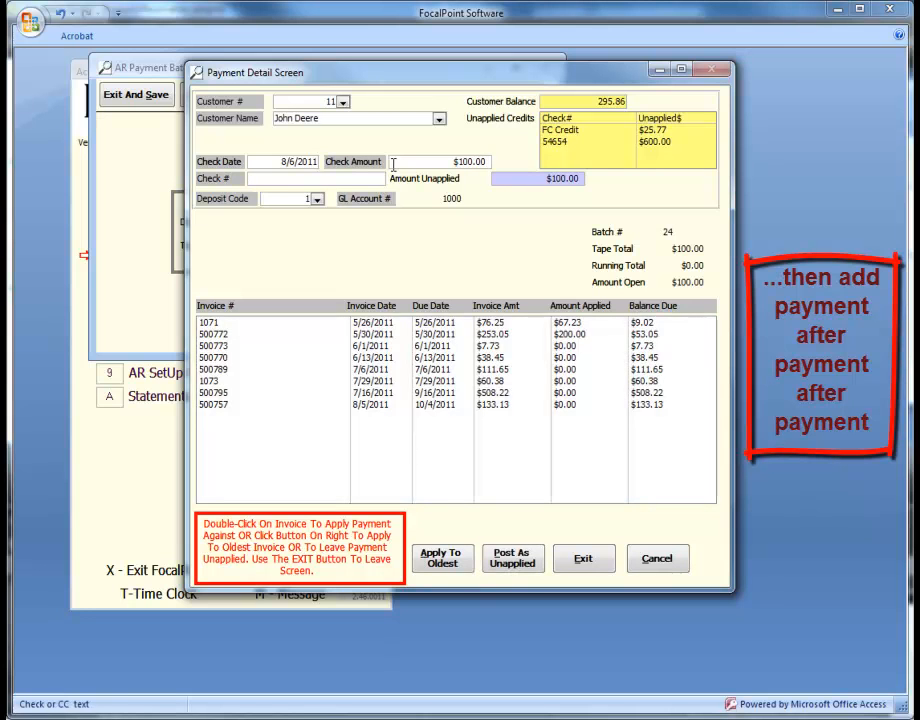
type("654")
key("Tab")
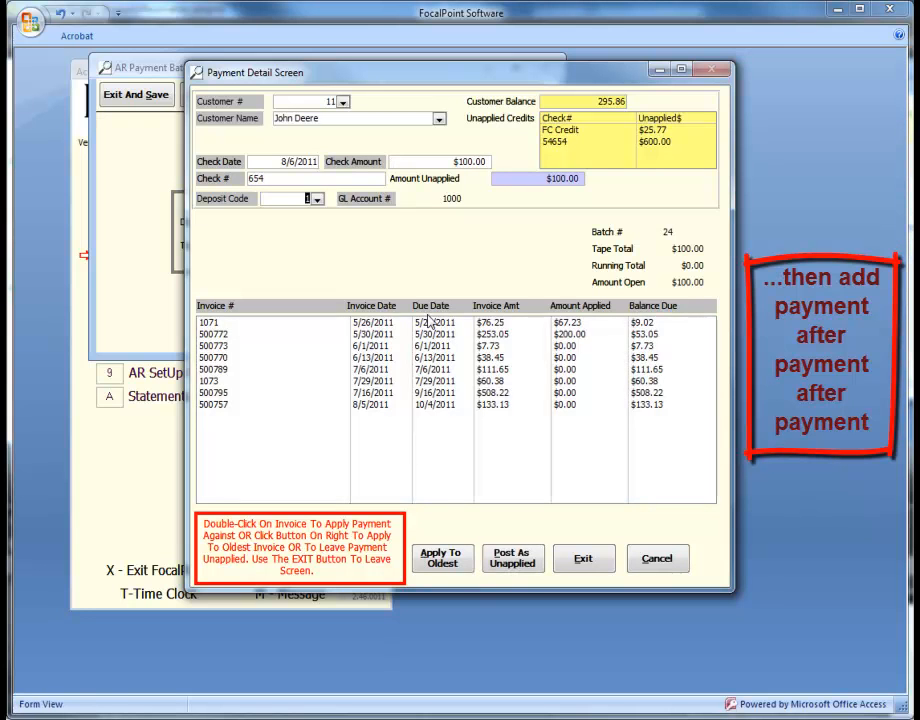
left_click(444, 560)
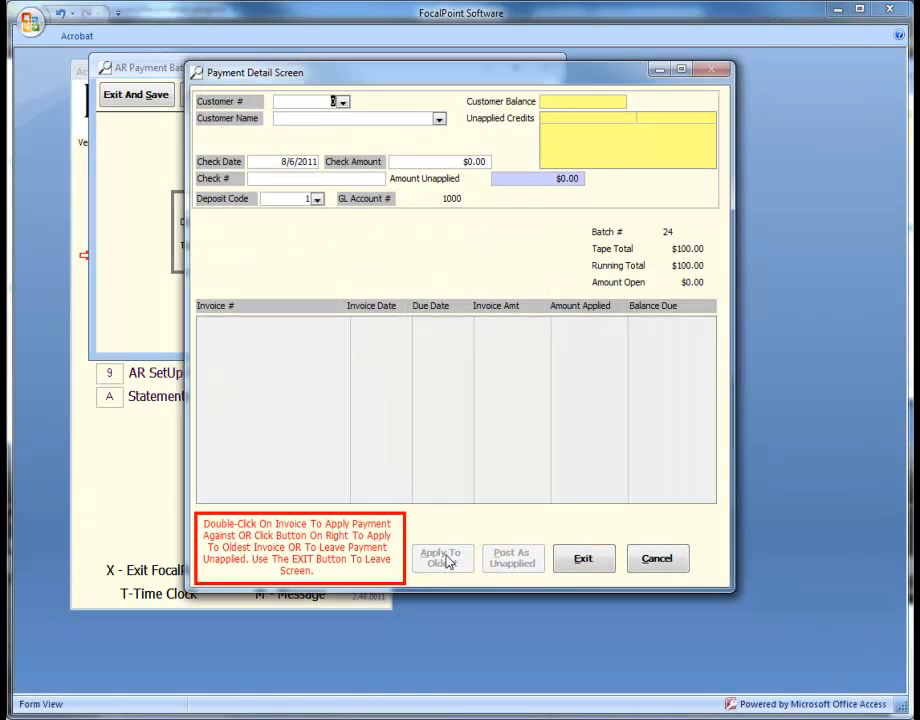
left_click(588, 560)
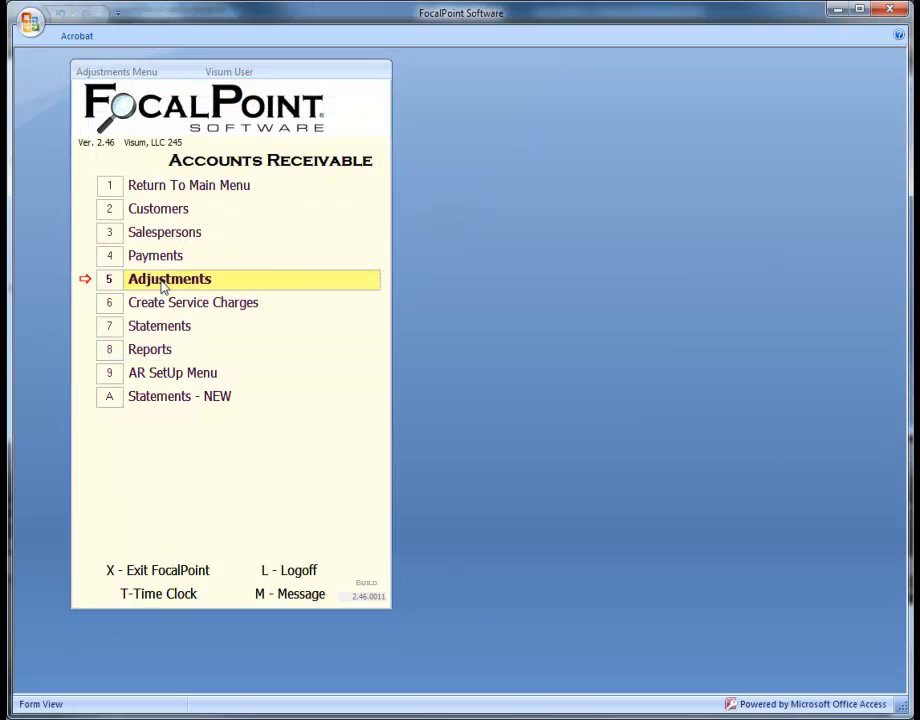
Examine the available Accounts Receivable adjustment functions and return to the Accounts Receivable menu.
left_click(163, 283)
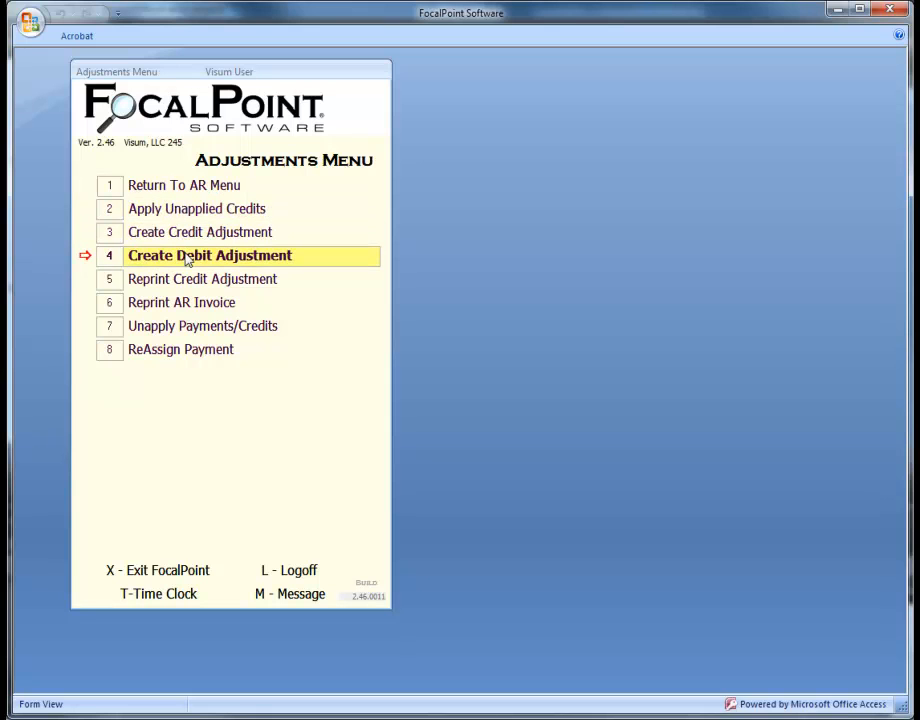
left_click(190, 188)
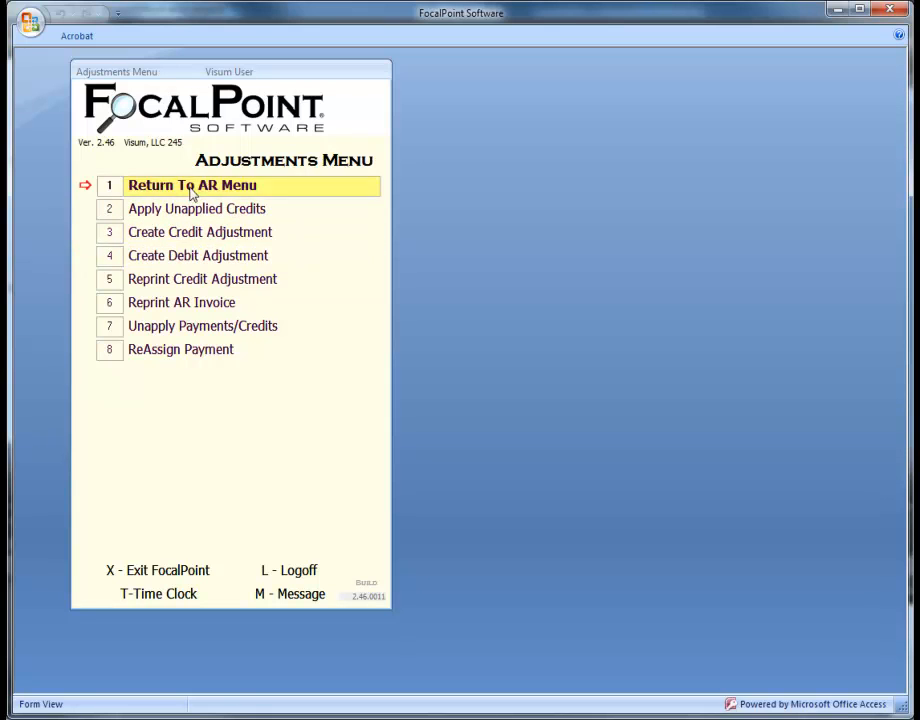